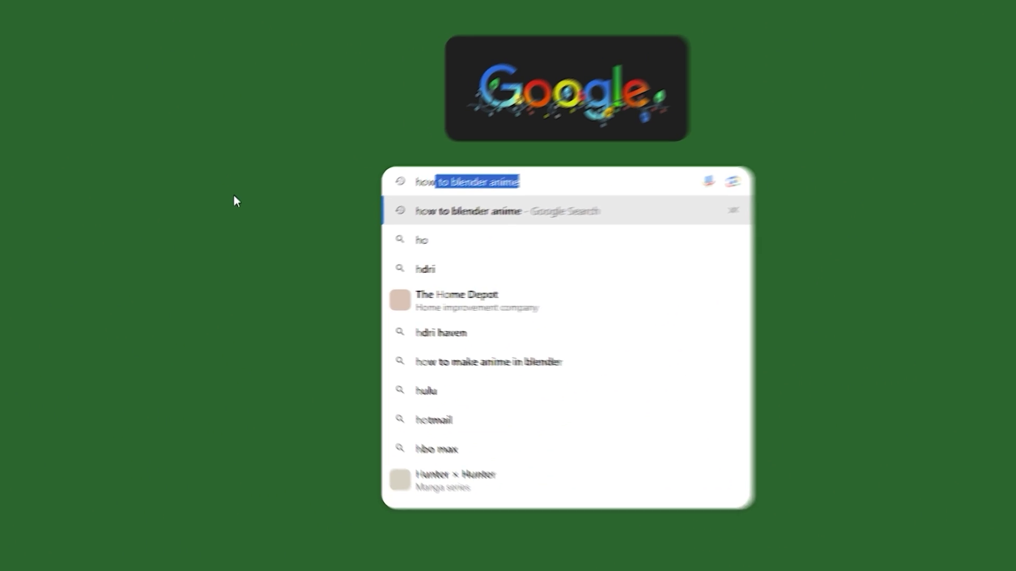
Type 'how to blender anime' into Google's search box to bring up suggestions
text(lender ani)
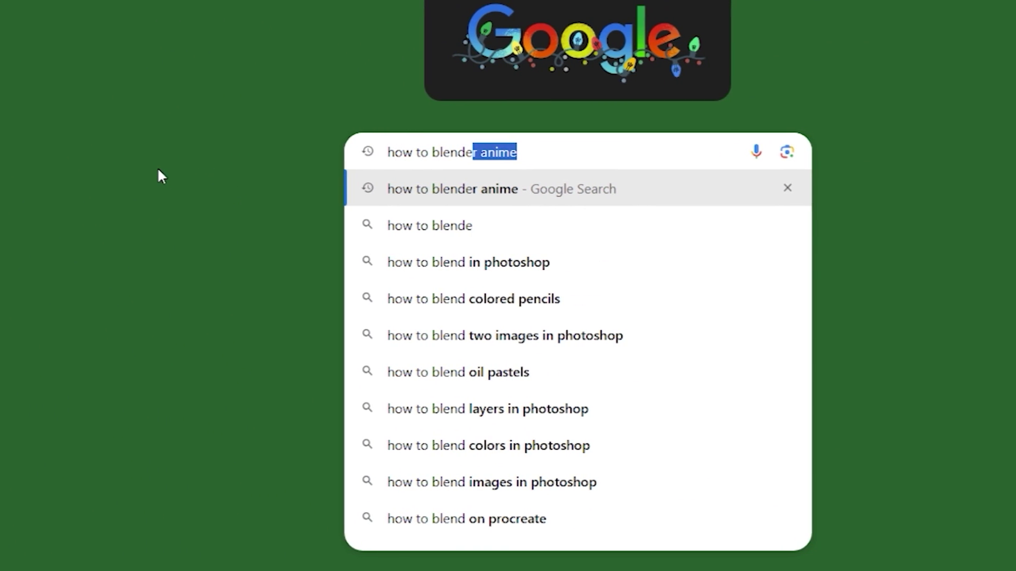
text(me)
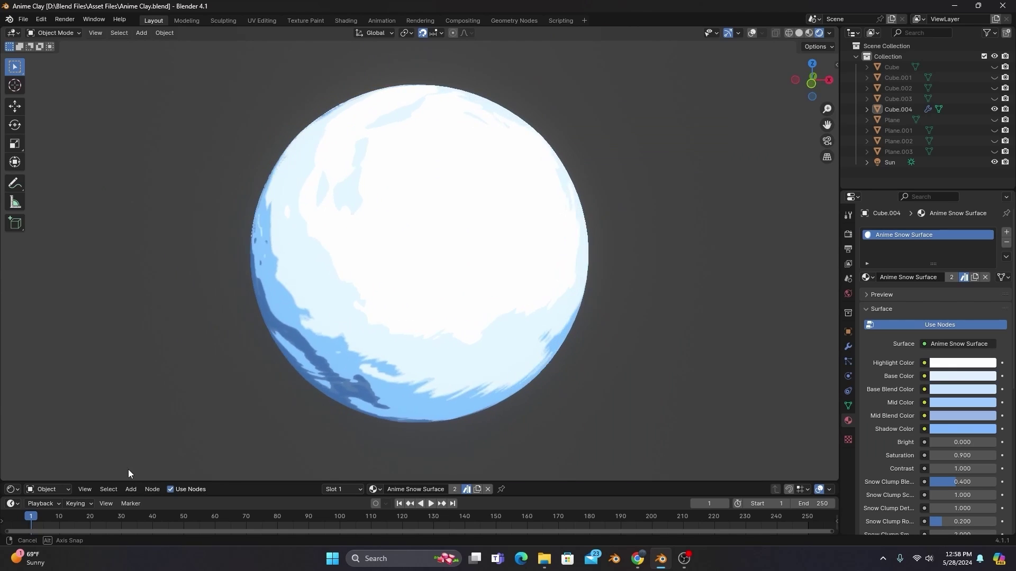
Orbit around the snow sphere and raise the sun's Rotation X to brighten the snow plane
middle_drag(82, 470, 55, 470)
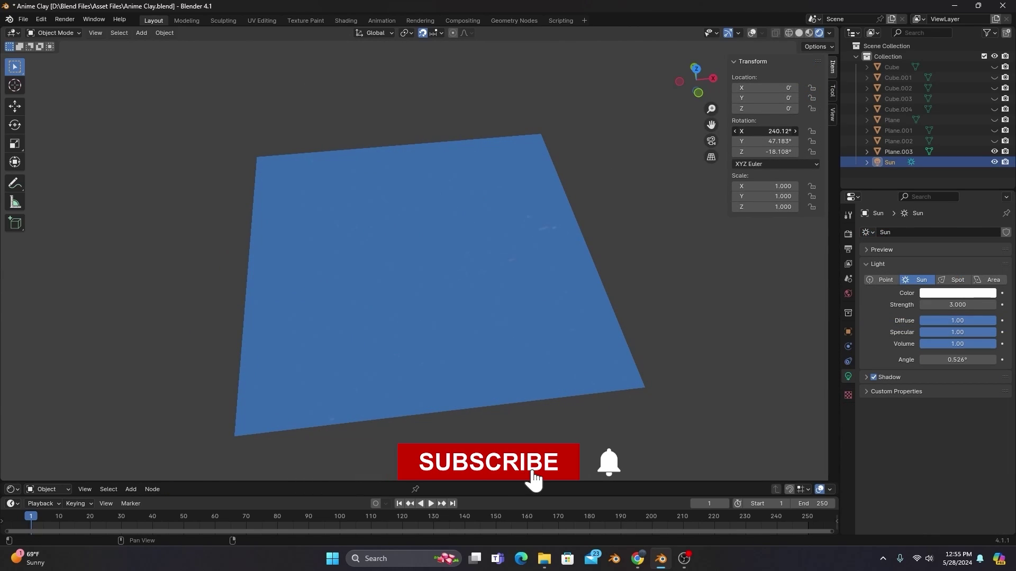
drag(767, 131, 827, 130)
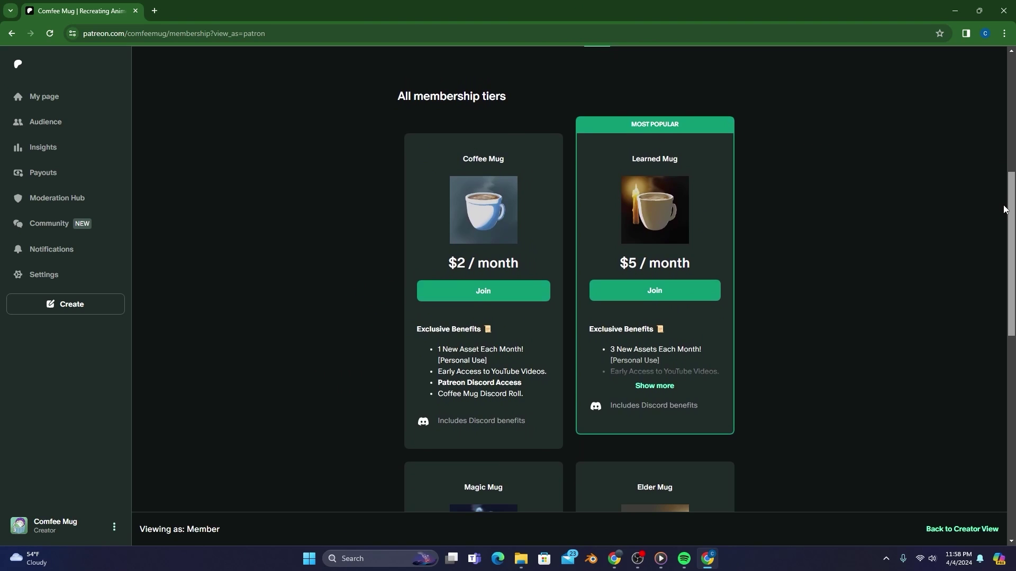
drag(1004, 208, 1005, 331)
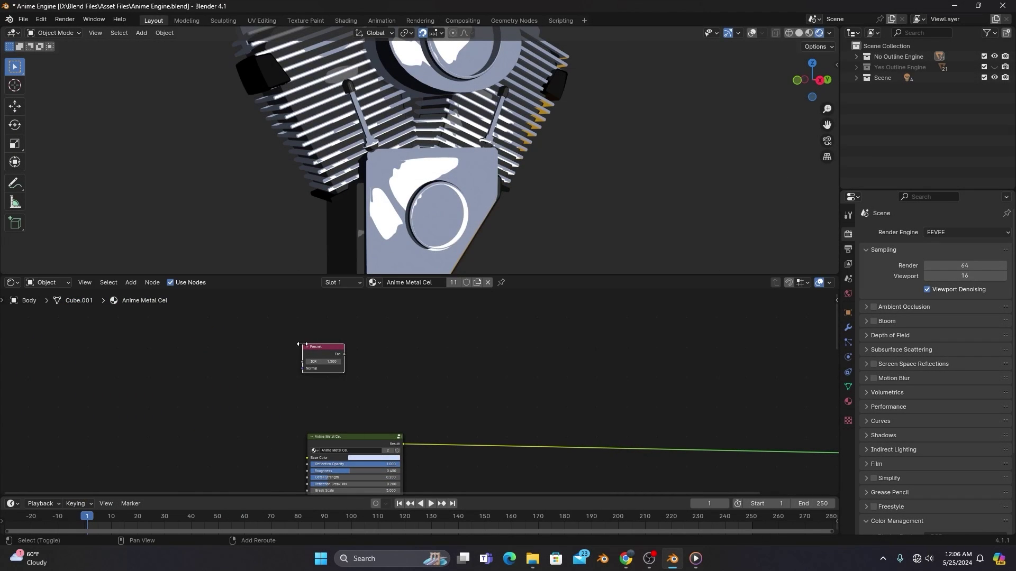
Add a Color Ramp beside the Fresnel, move the Mix node right, and link Fresnel Fac into it
key(ctrl+v)
click(387, 345)
drag(391, 347, 509, 344)
scroll(429, 360, up, 3)
drag(255, 347, 280, 386)
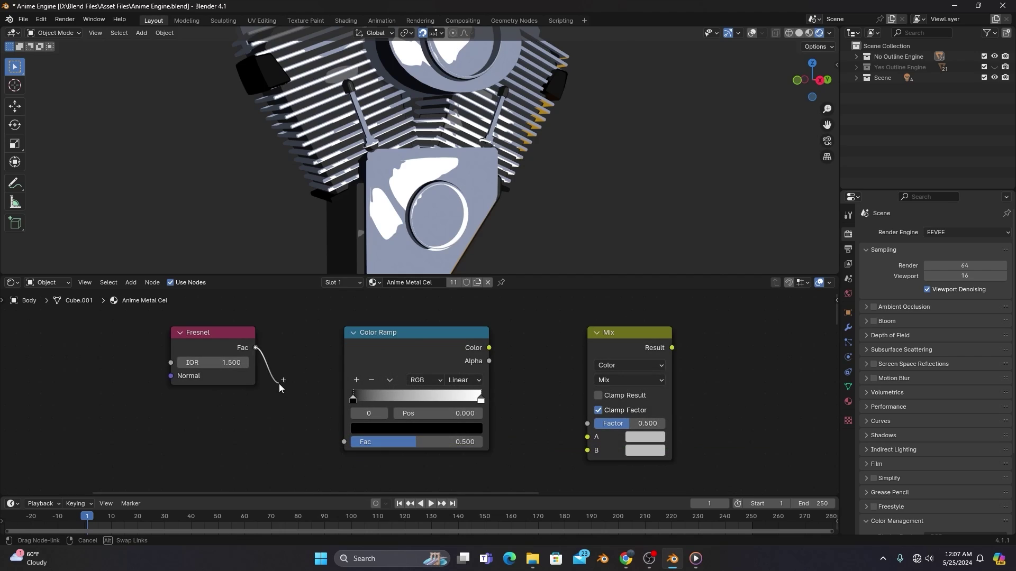
drag(345, 437, 345, 437)
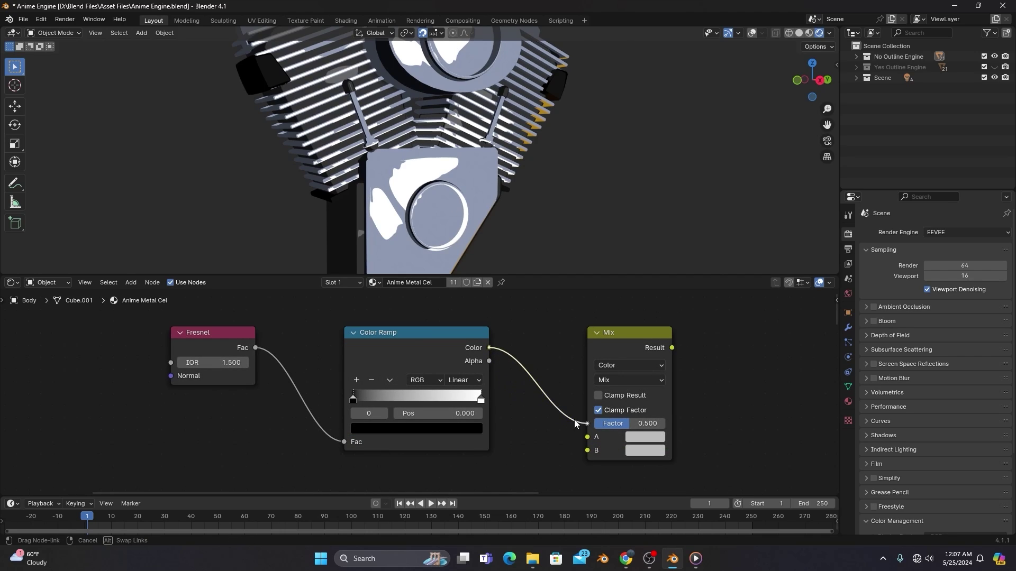
Set the ramp to Constant interpolation, slide the white stop left, and set Fresnel IOR to 1.2
scroll(382, 454, down, 2)
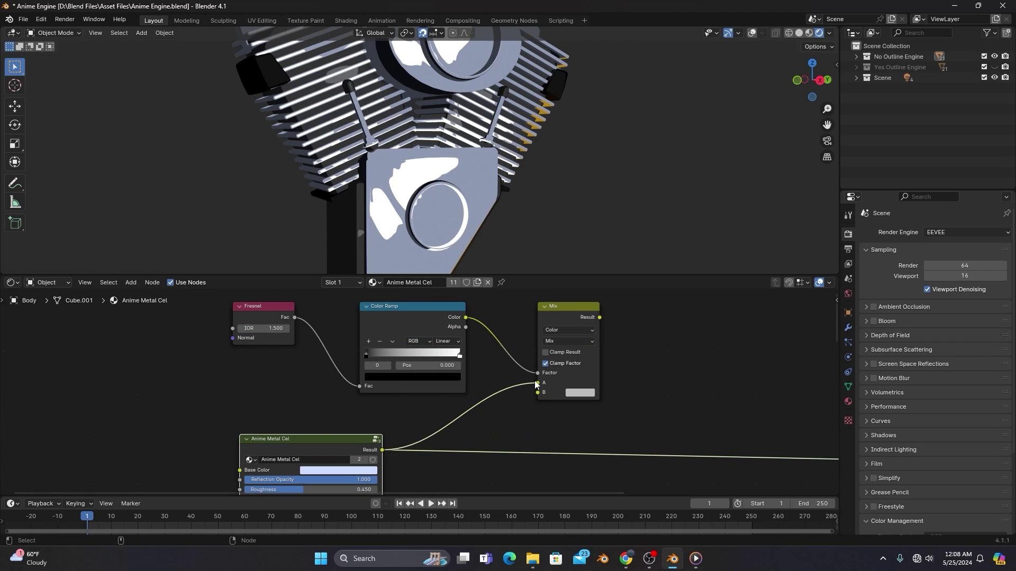
scroll(491, 376, up, 3)
click(491, 376)
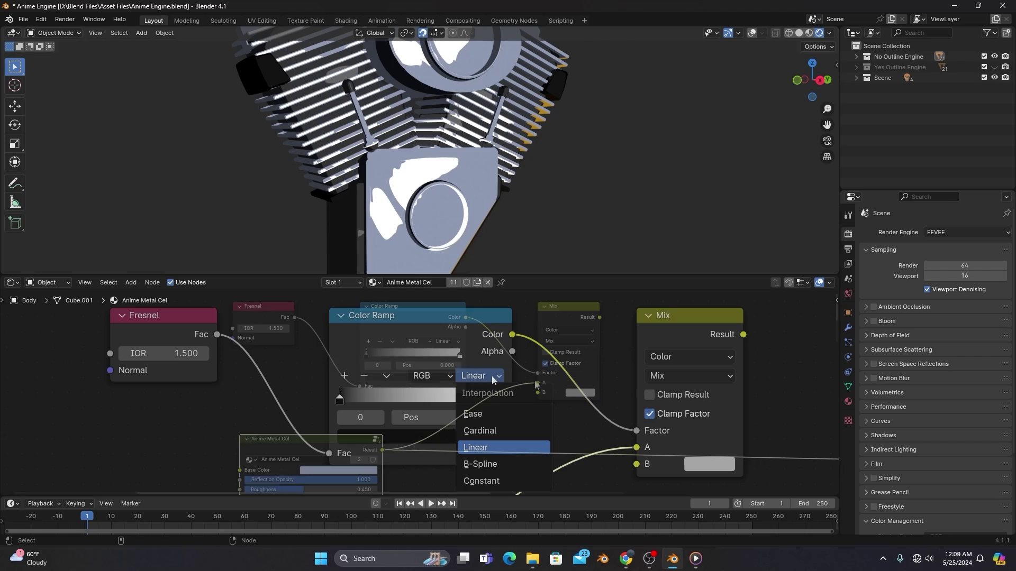
click(486, 480)
drag(500, 401, 378, 402)
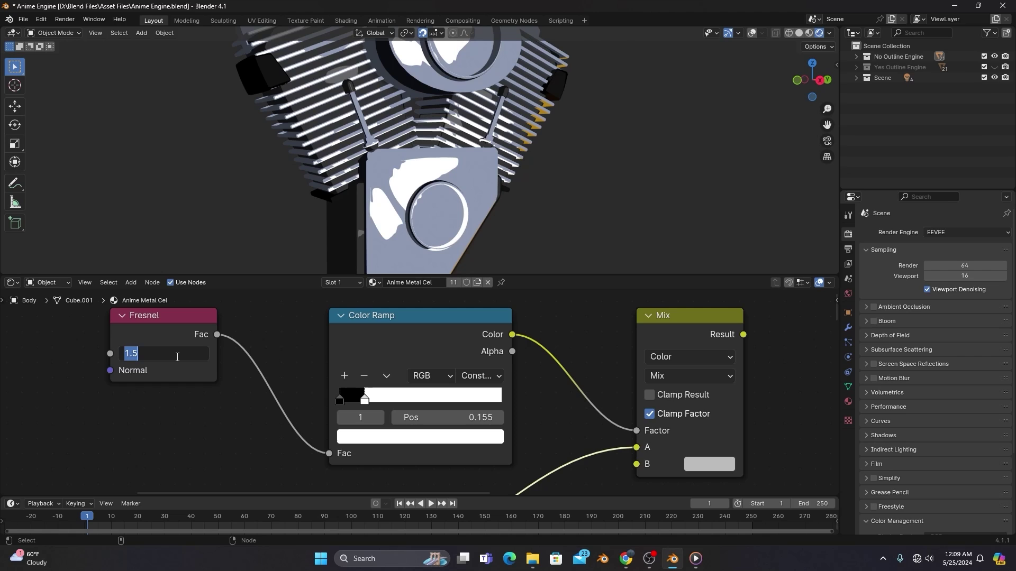
key(Return)
Make Mix input B black and orbit the engine to show its outlines
click(708, 463)
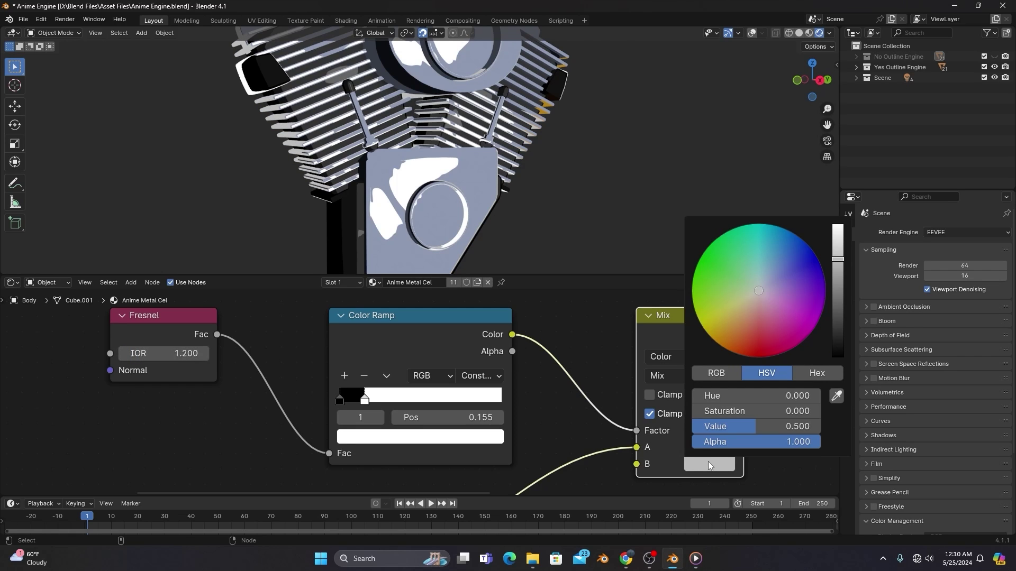
scroll(817, 321, down, 10)
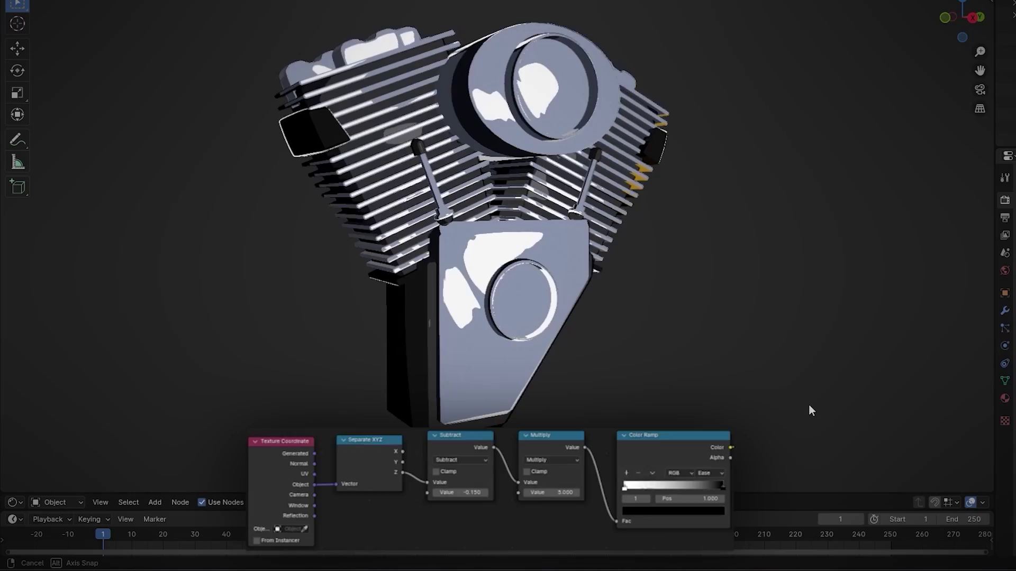
middle_drag(808, 404, 687, 406)
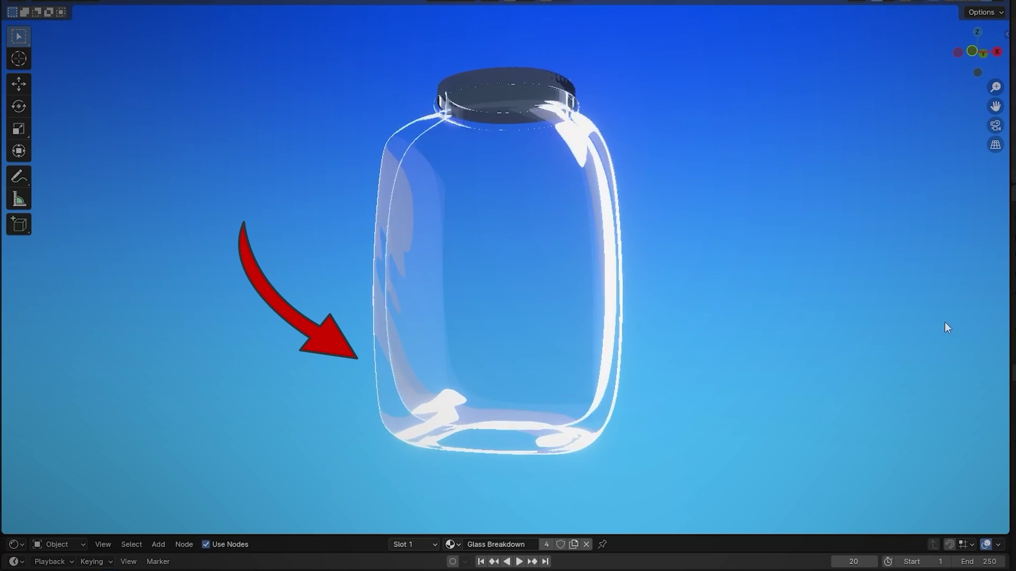
Orbit around the glass jar example
middle_drag(944, 322, 763, 327)
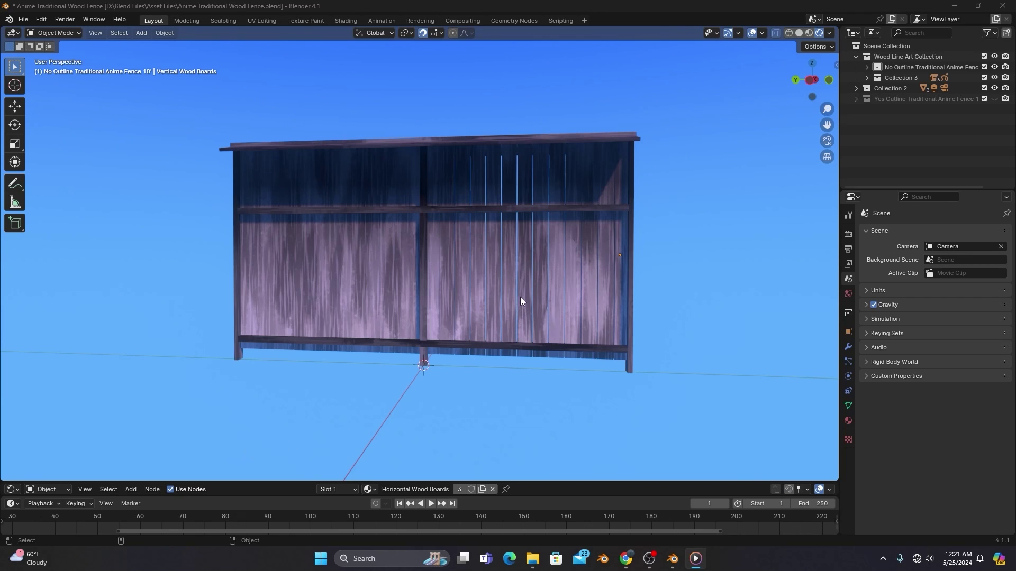
Add a second material slot to the vertical wood boards with a new material named 'Anime Outline'
click(522, 300)
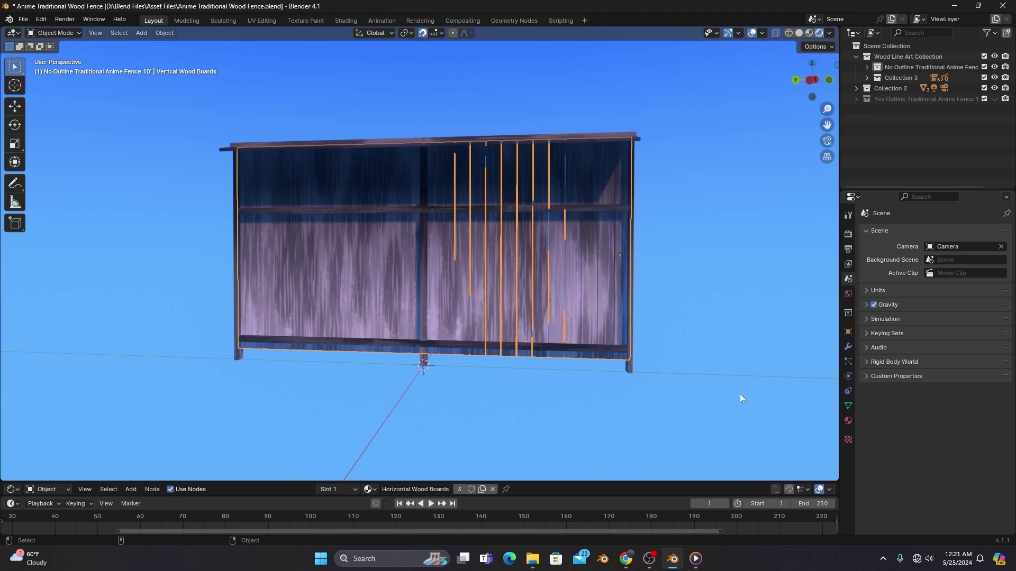
click(847, 420)
click(1005, 233)
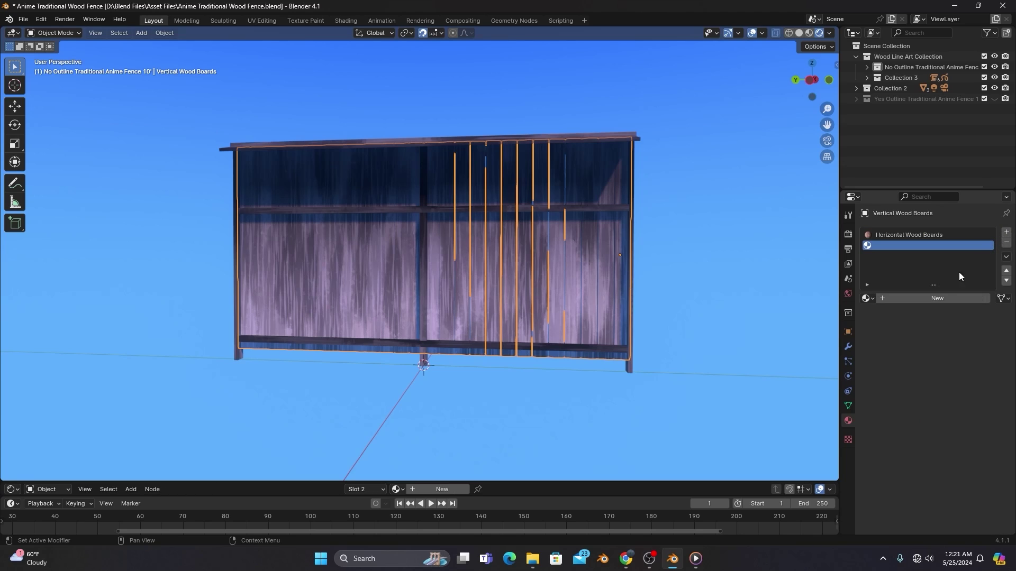
click(917, 298)
double_click(917, 298)
text(Anime Outline)
key(Return)
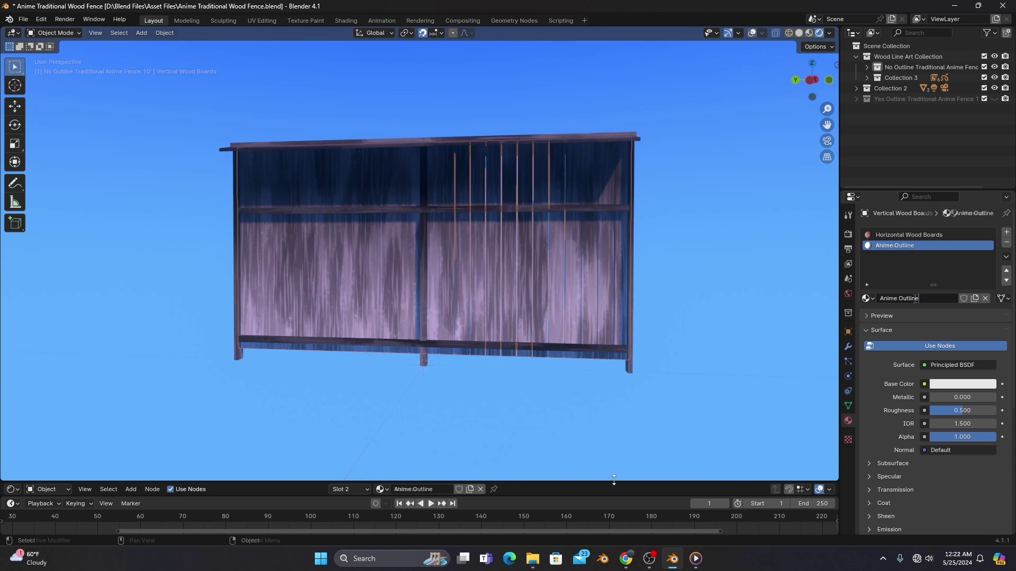
Replace the Principled BSDF with an Emission node feeding the output's Surface
drag(615, 482, 615, 322)
click(449, 399)
key(Delete)
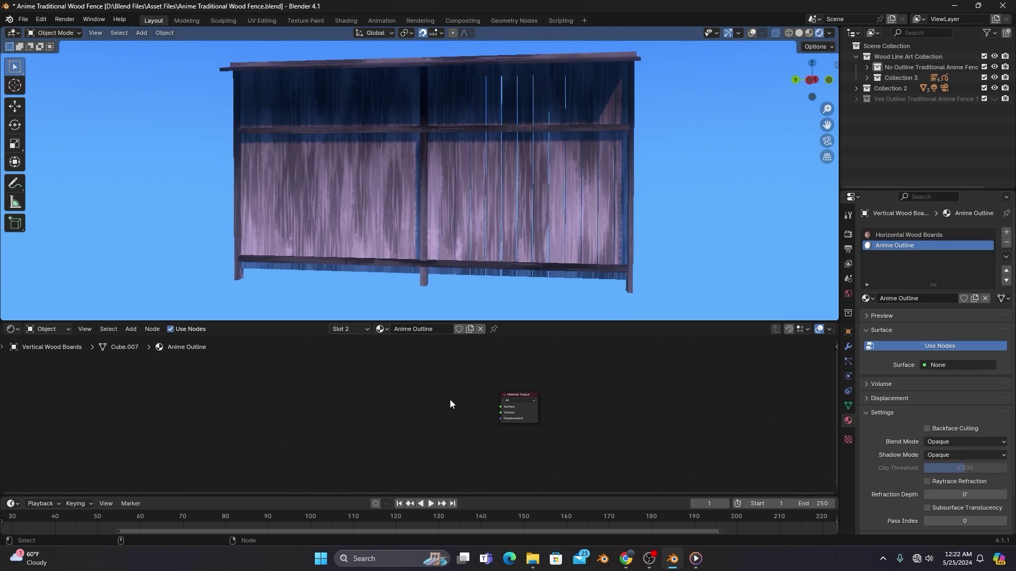
drag(501, 406, 455, 400)
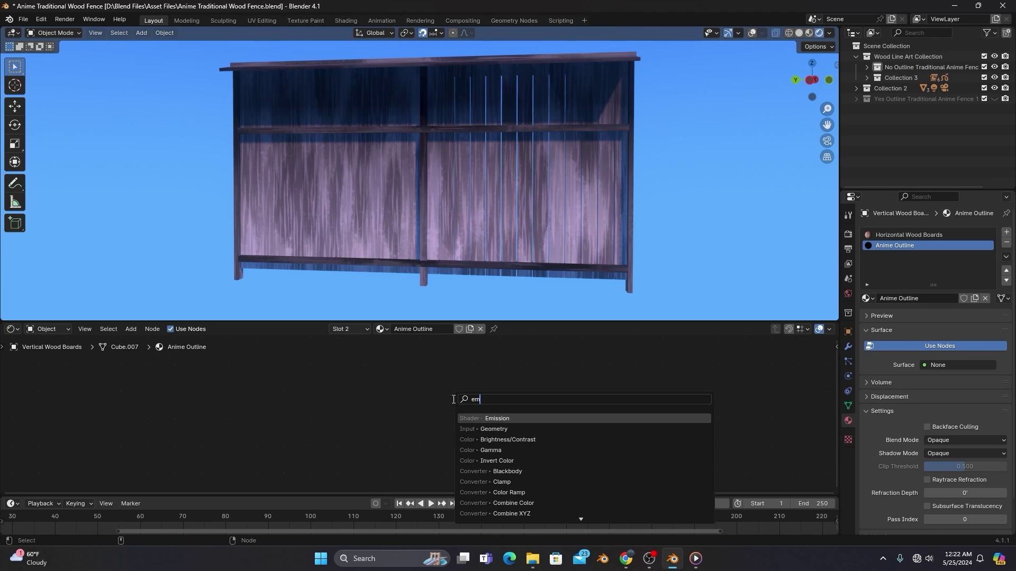
text(emiss)
key(Return)
Set the Emission colour to black and bring up the node editor's sidebar
scroll(403, 398, up, 5)
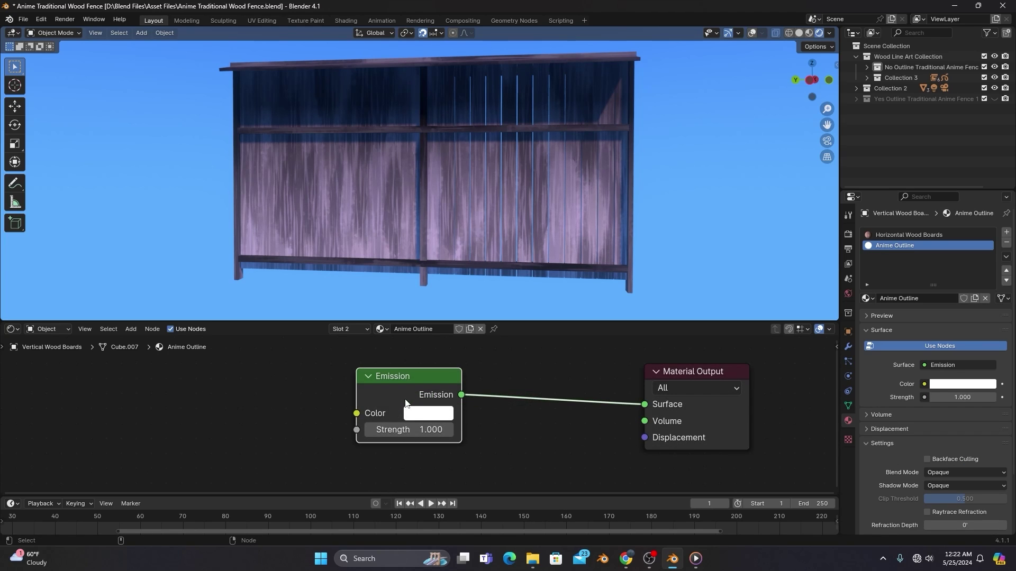
click(429, 413)
drag(508, 376, 431, 376)
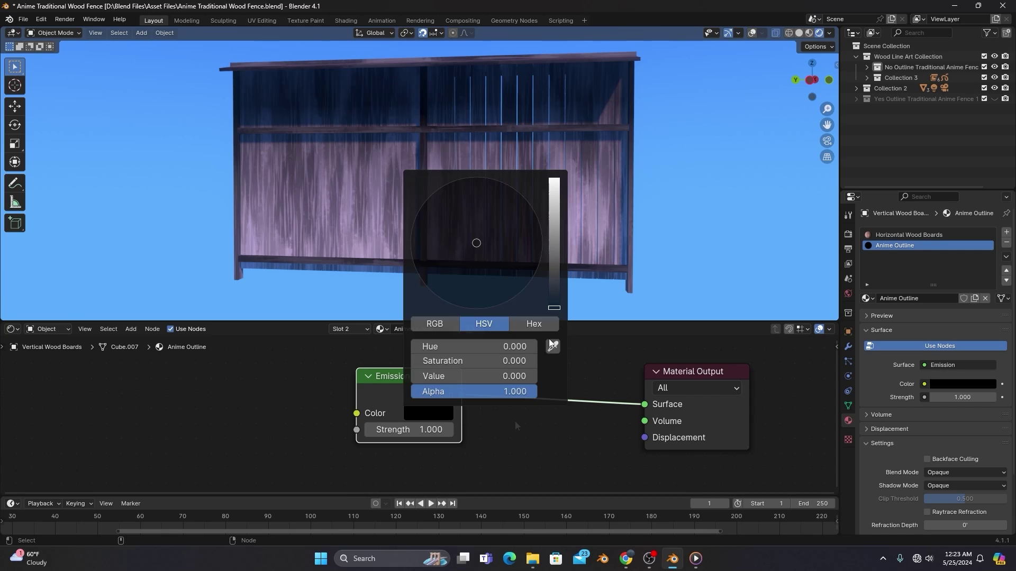
key(n)
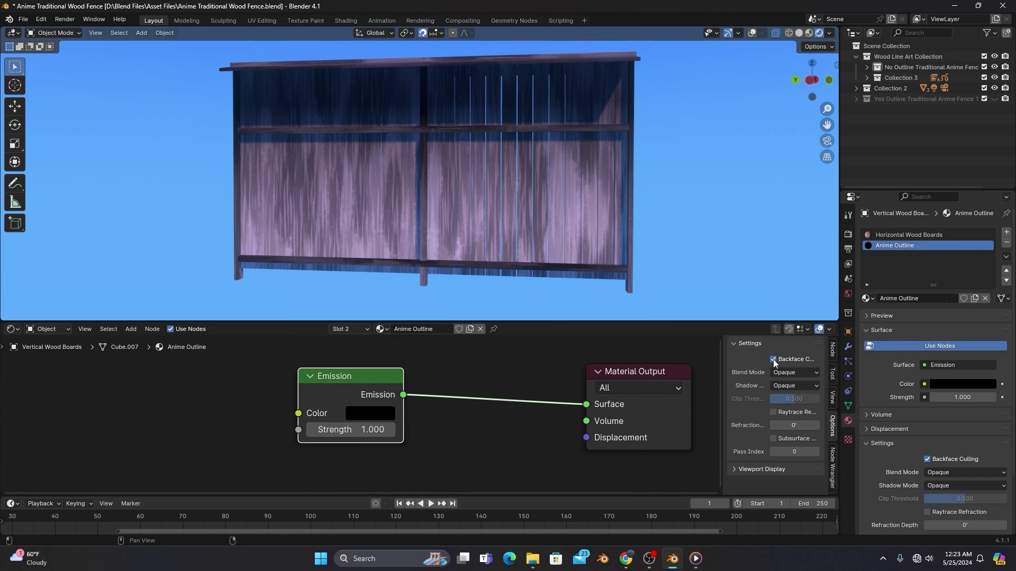
Add a Solidify modifier to the boards and expand its Normals and Materials settings
click(848, 349)
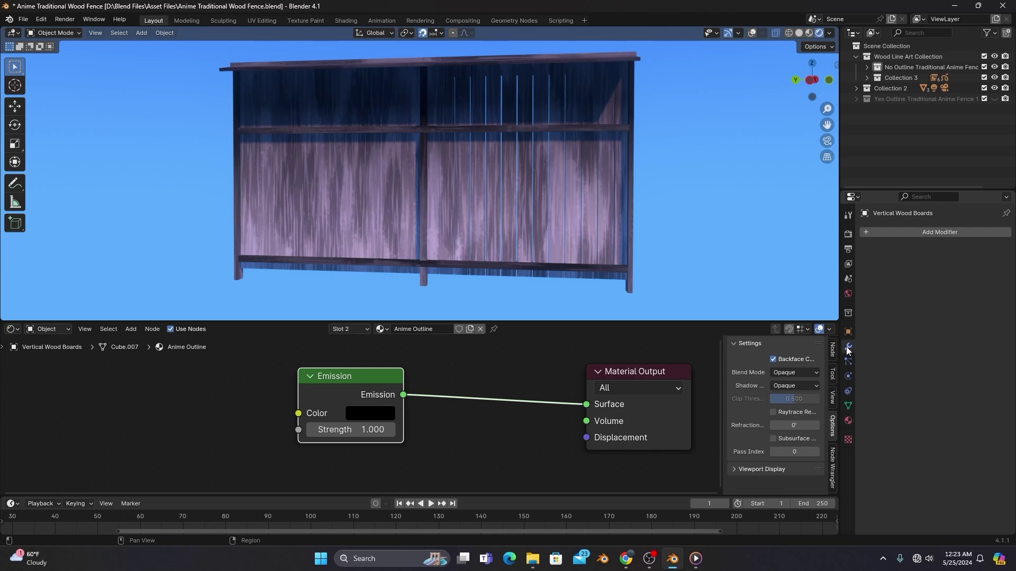
click(918, 234)
text(solidif)
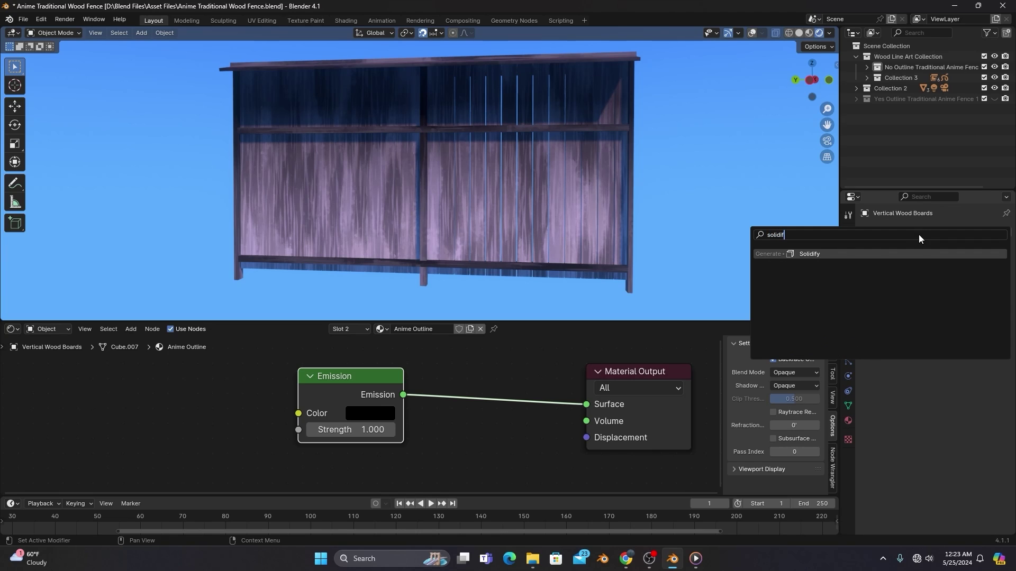
key(Return)
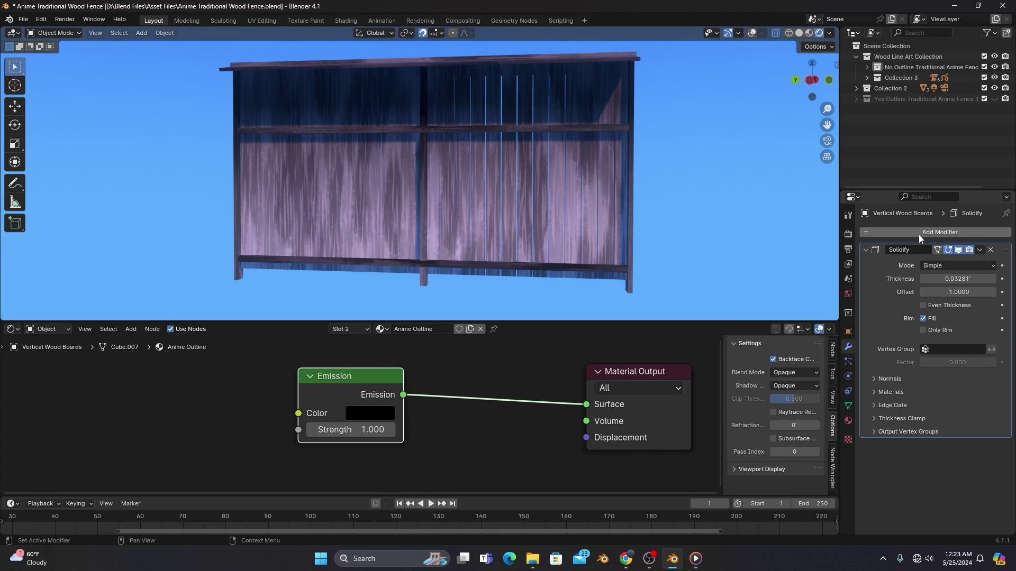
click(876, 379)
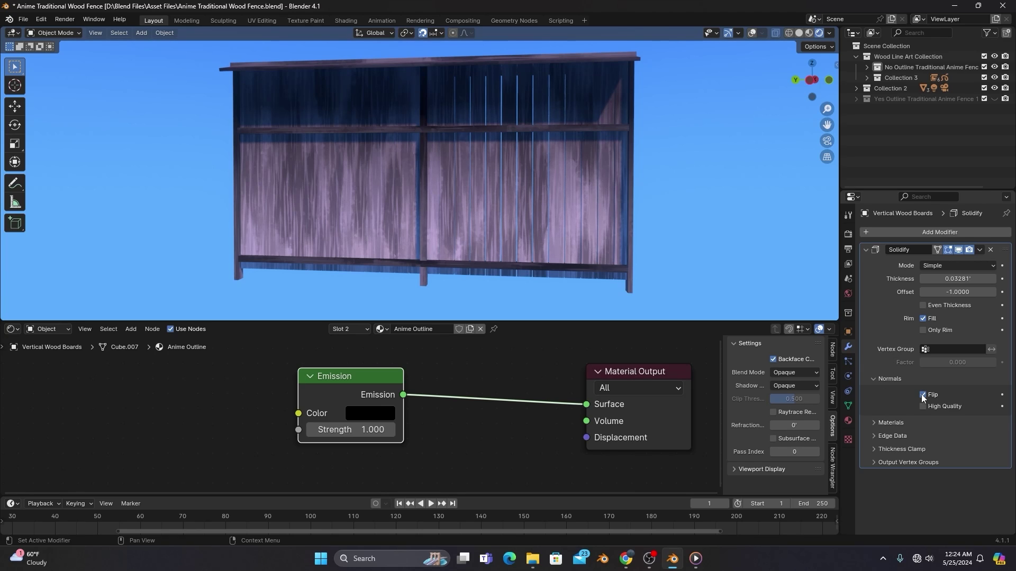
click(884, 424)
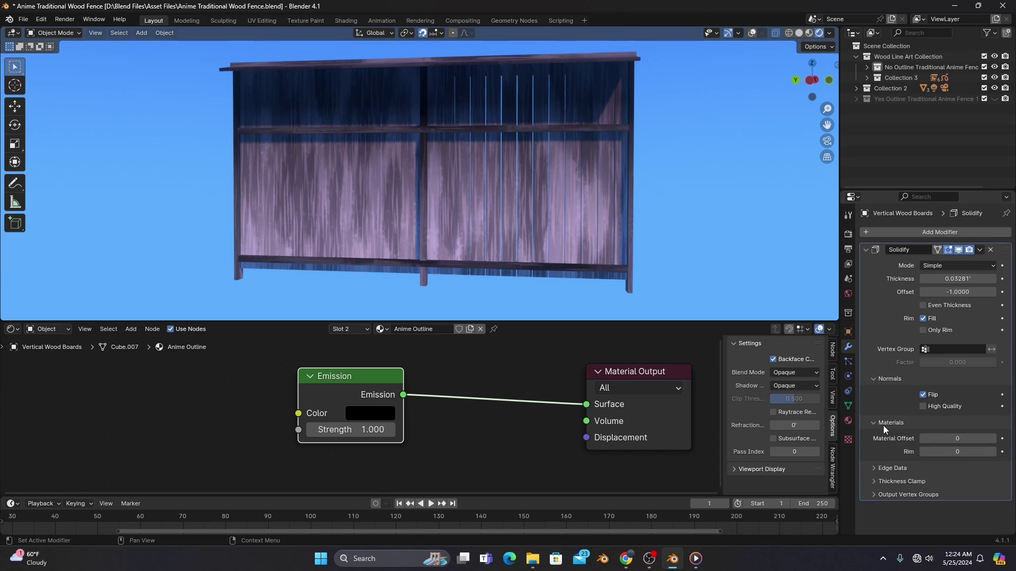
Raise the Solidify material offset to 3 and set its Offset to 1.0
click(993, 439)
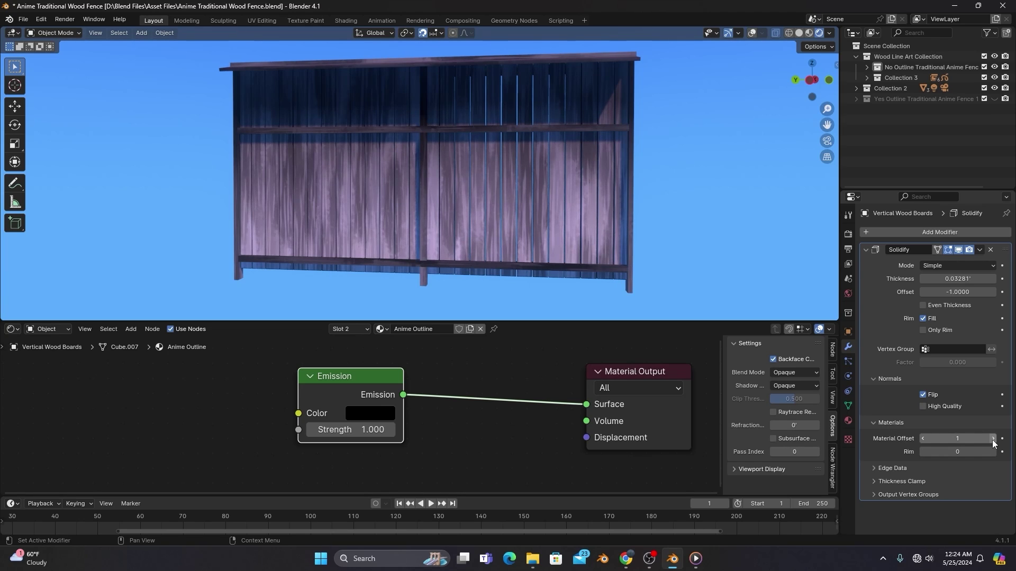
click(993, 438)
click(993, 439)
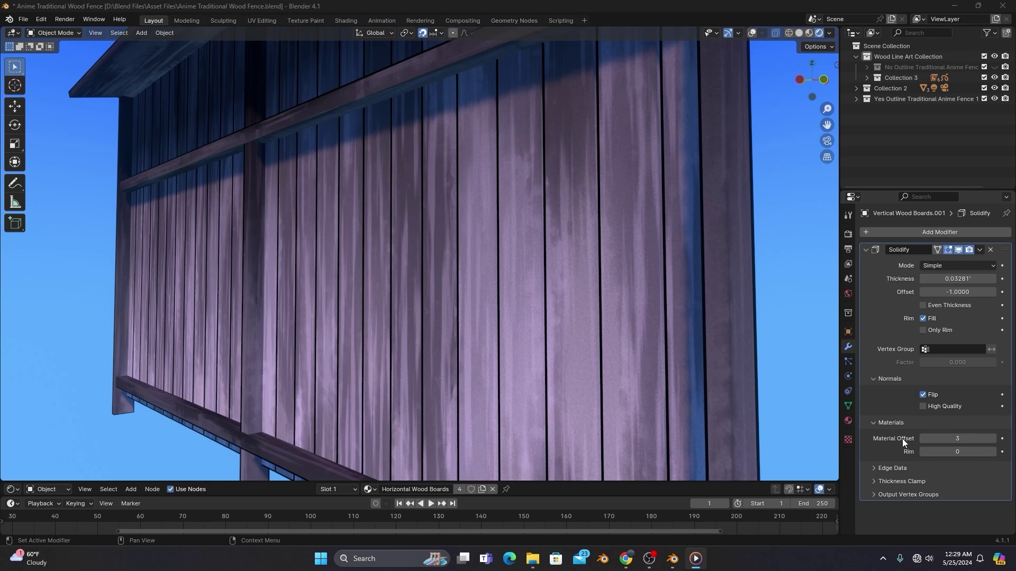
click(959, 292)
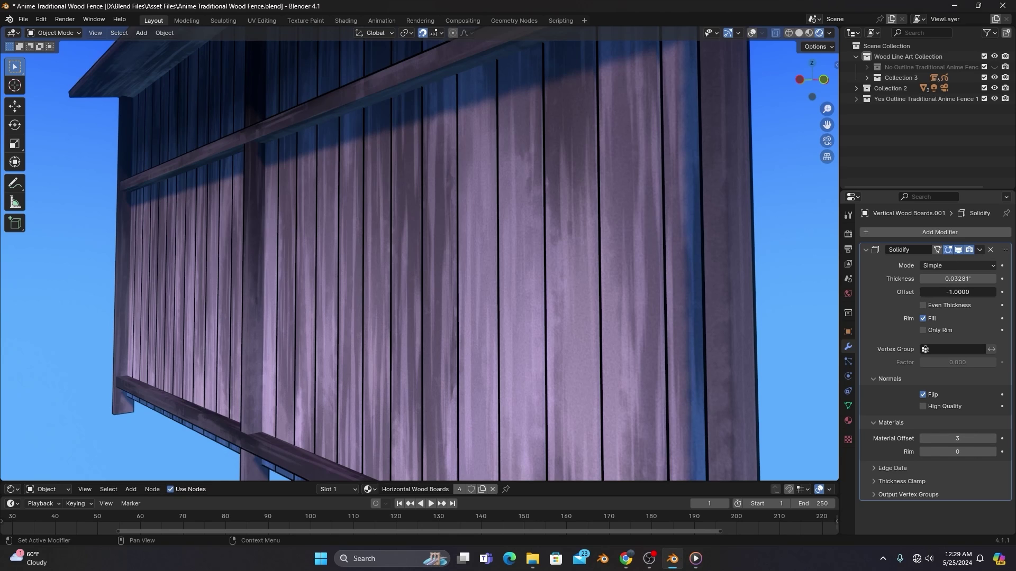
mouse_move(959, 292)
mouse_down()
mouse_move(996, 292)
mouse_move(937, 278)
mouse_move(969, 279)
mouse_up()
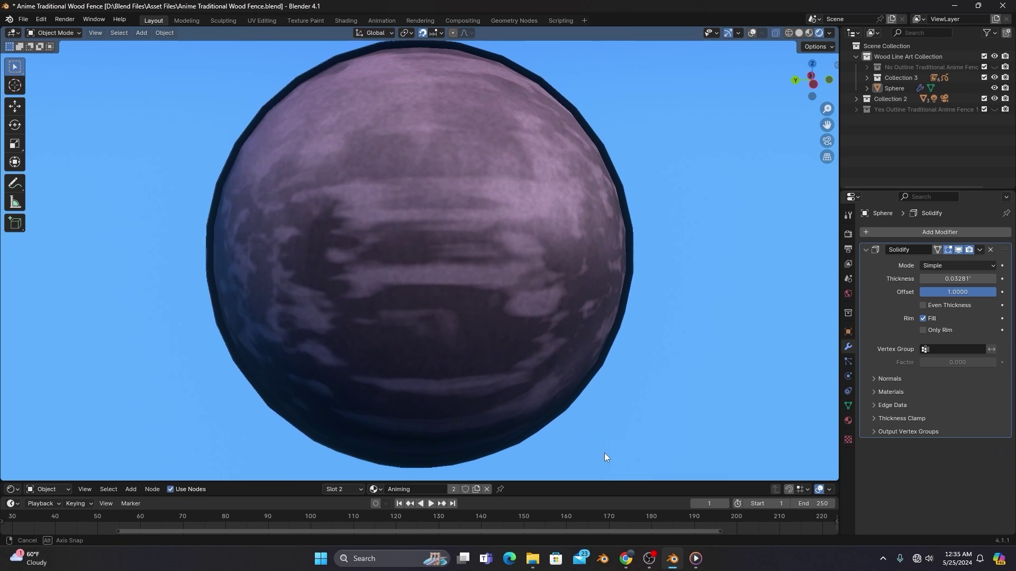
Orbit the view around the sphere scene
middle_drag(604, 452, 658, 453)
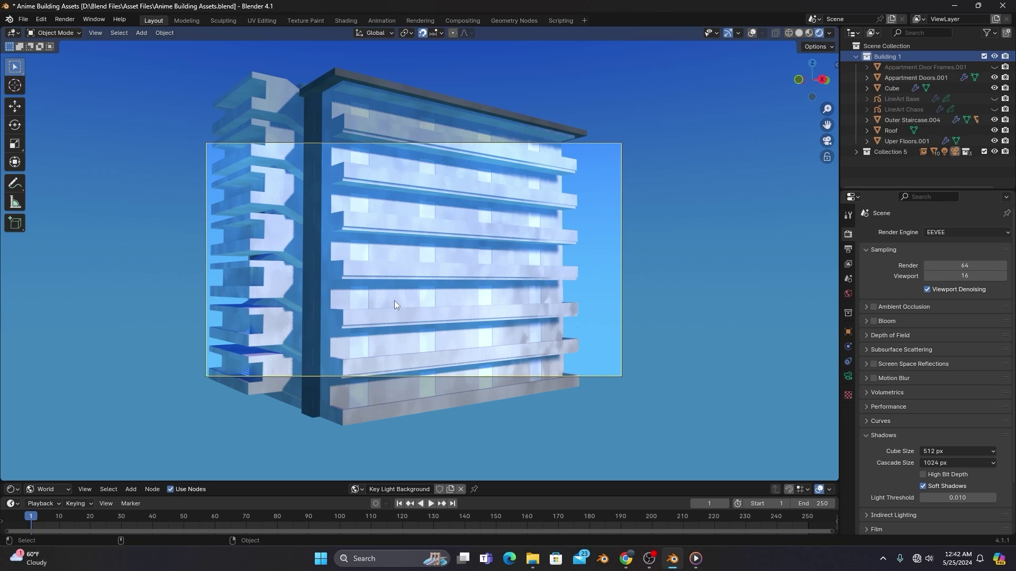
Add Collection Line Art for Building 1 with near-black lines and a raised crease threshold
key(shift+a)
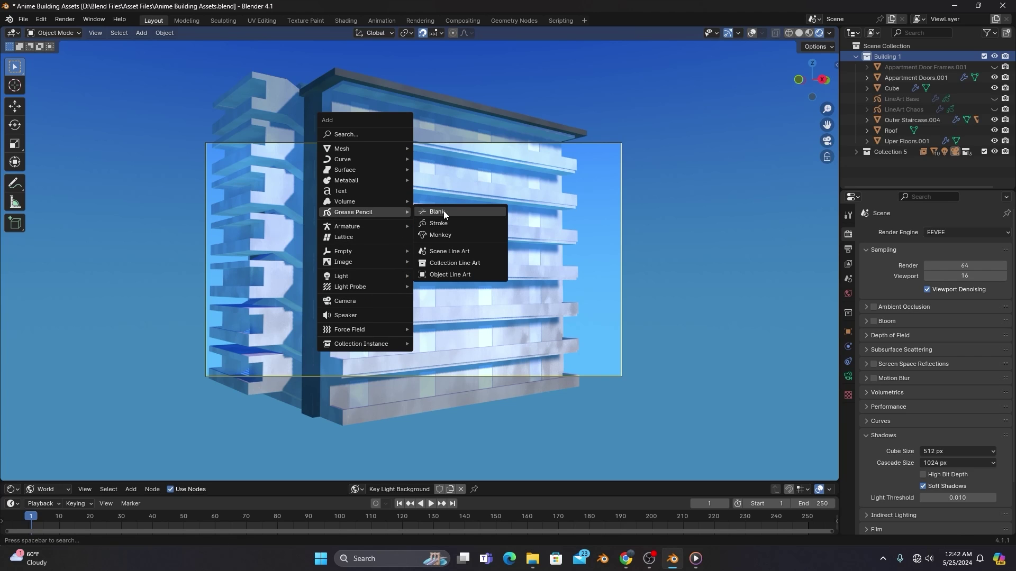
click(454, 263)
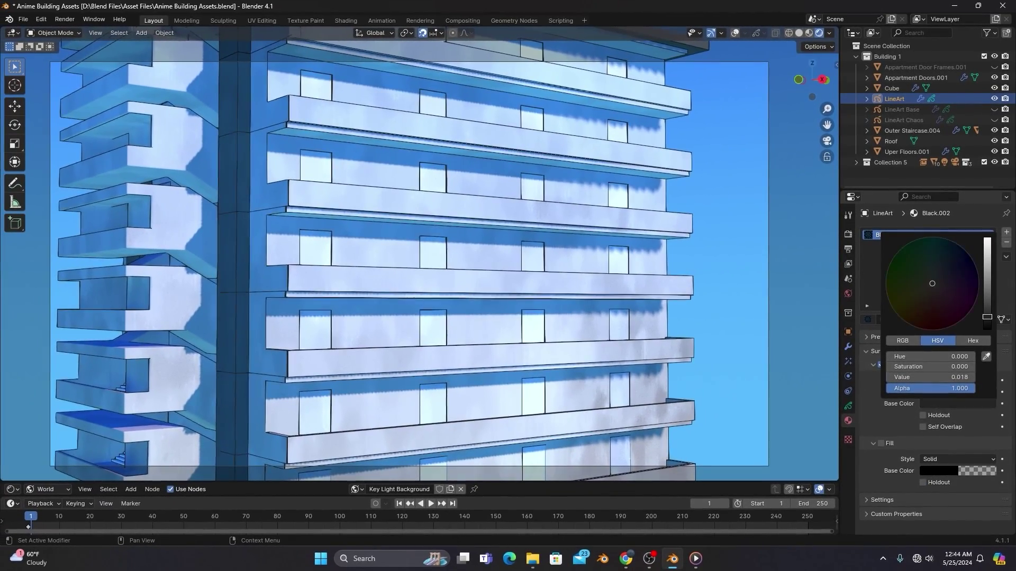
click(977, 458)
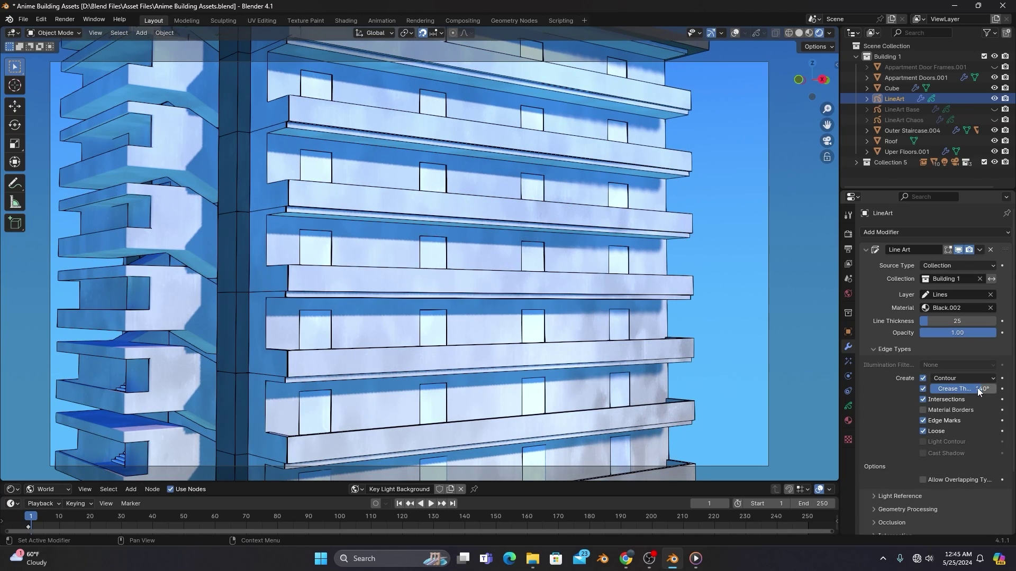
drag(976, 388, 994, 389)
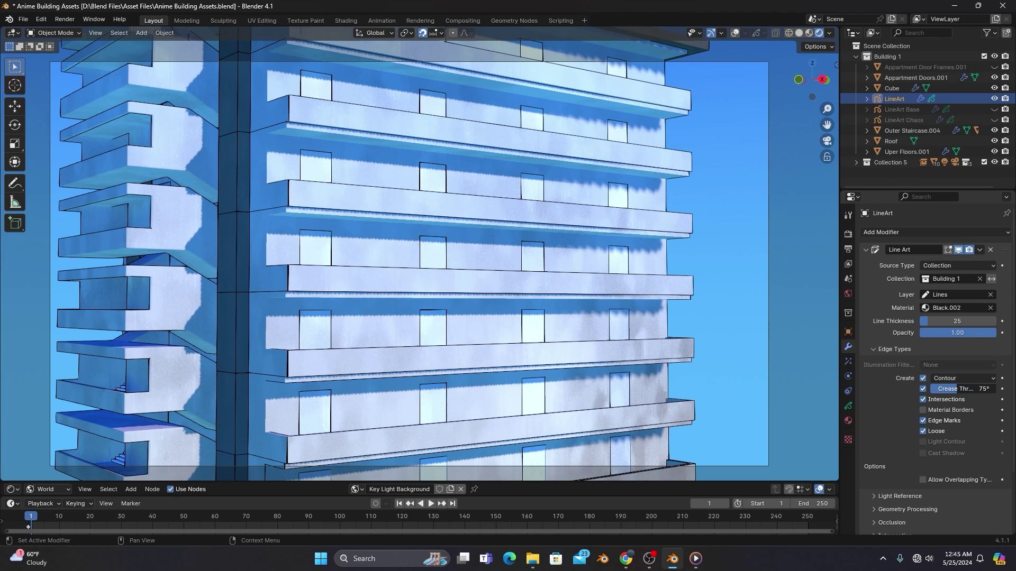
Add a Dot Dash stroke modifier with dash 4 and gap 4
click(899, 233)
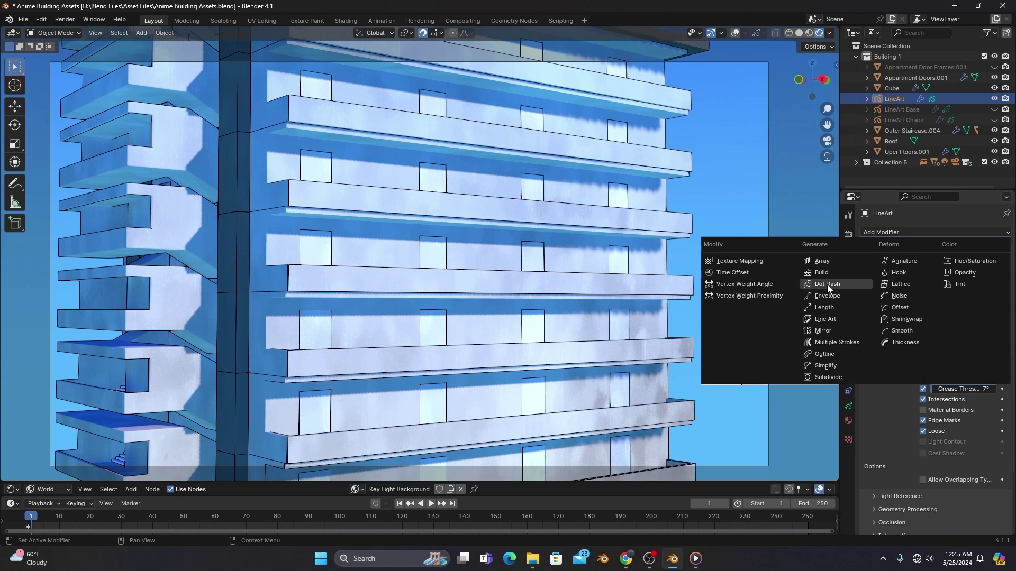
click(827, 285)
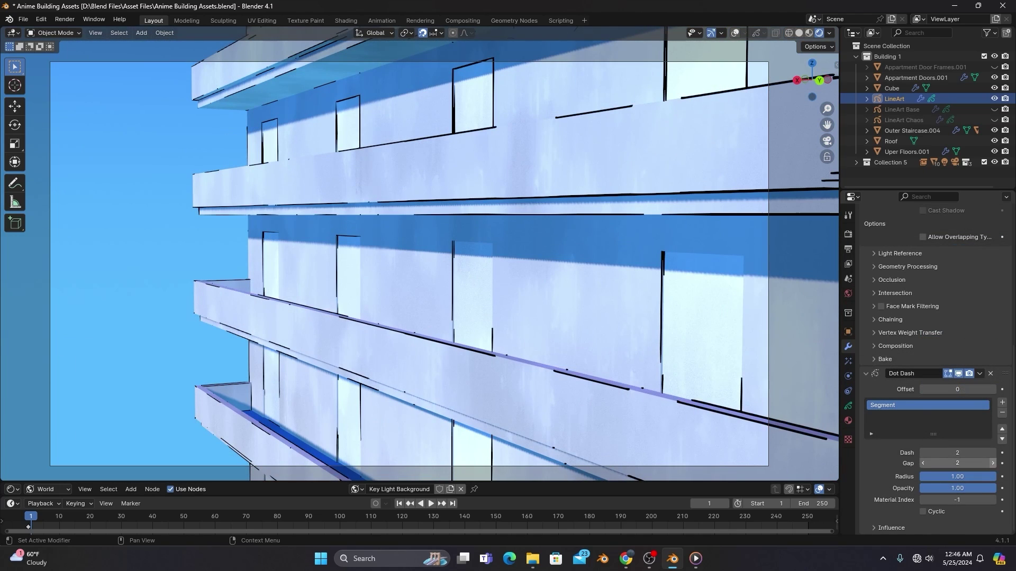
click(992, 463)
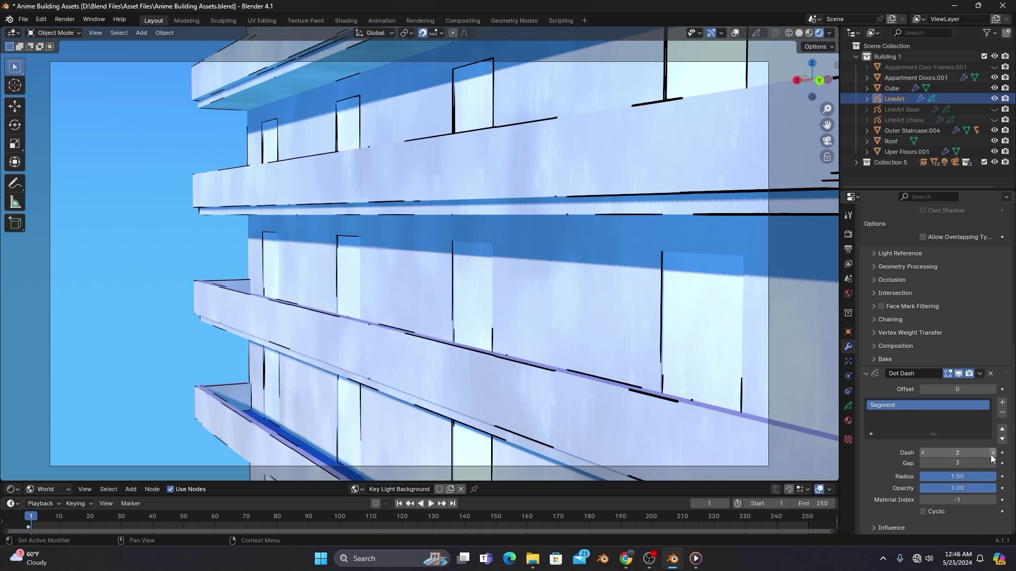
click(992, 453)
click(993, 463)
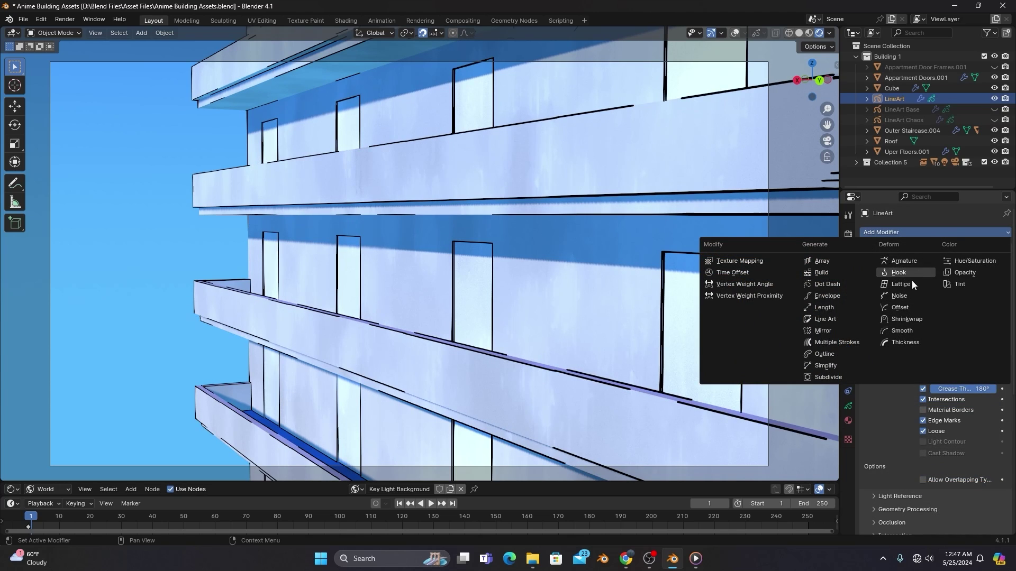
Add a Noise stroke modifier to wobble the lines and adjust its settings
click(899, 296)
scroll(904, 295, down, 10)
drag(947, 475, 996, 476)
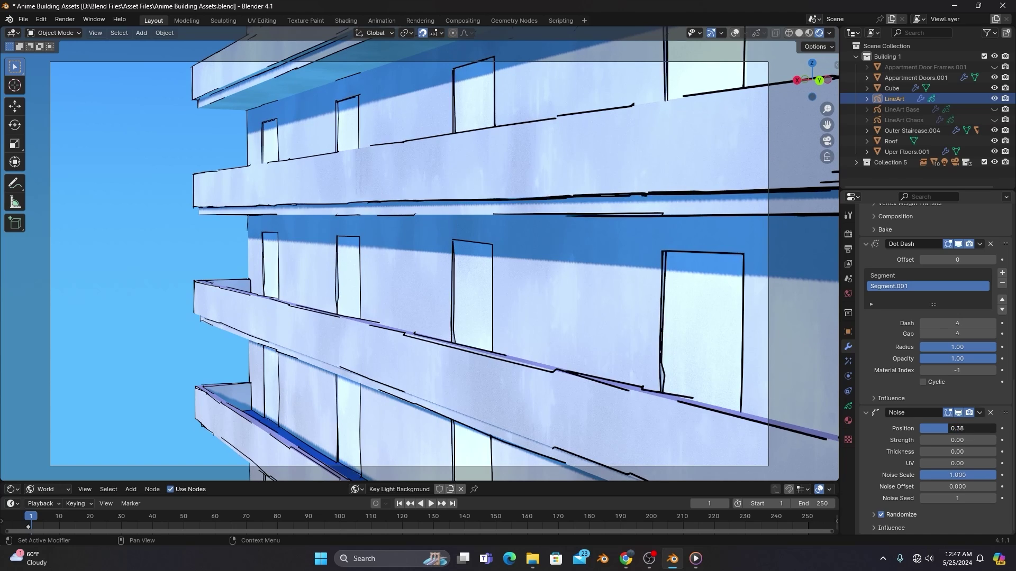
scroll(926, 317, up, 15)
click(926, 233)
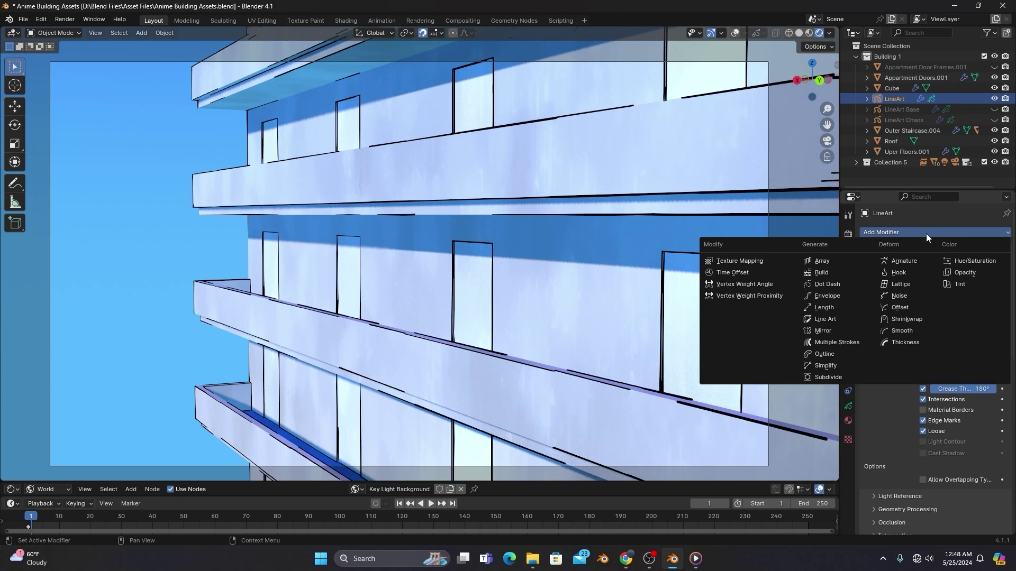
Add a Smooth stroke modifier, then zoom into the LineArt Chaos staircase corner
click(903, 331)
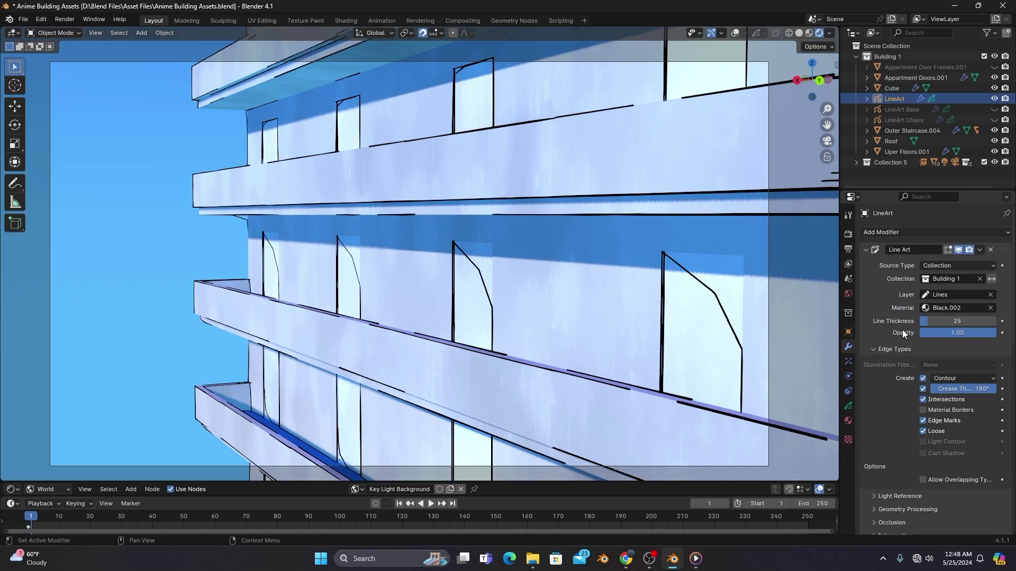
scroll(902, 332, down, 15)
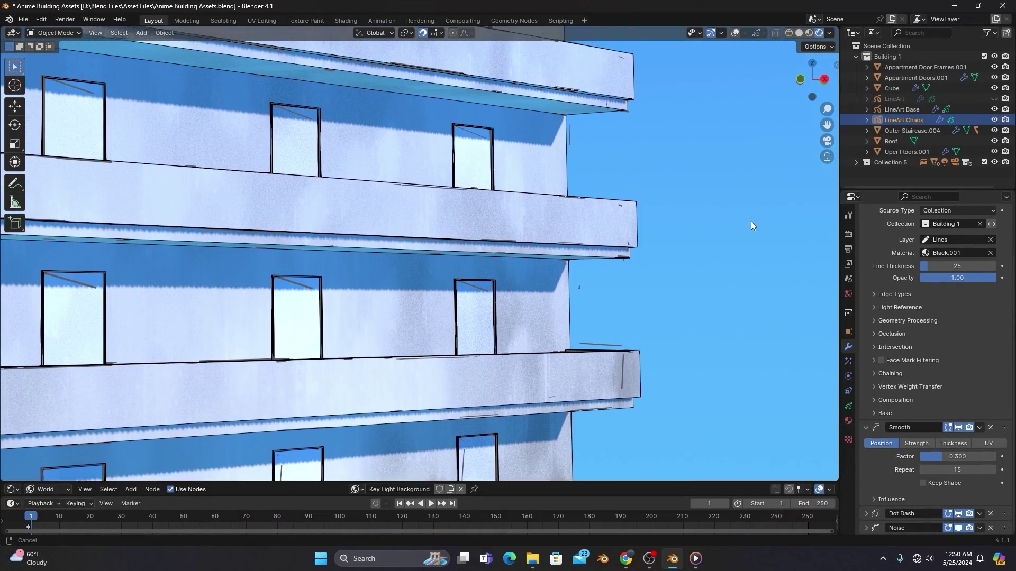
middle_drag(751, 221, 757, 396)
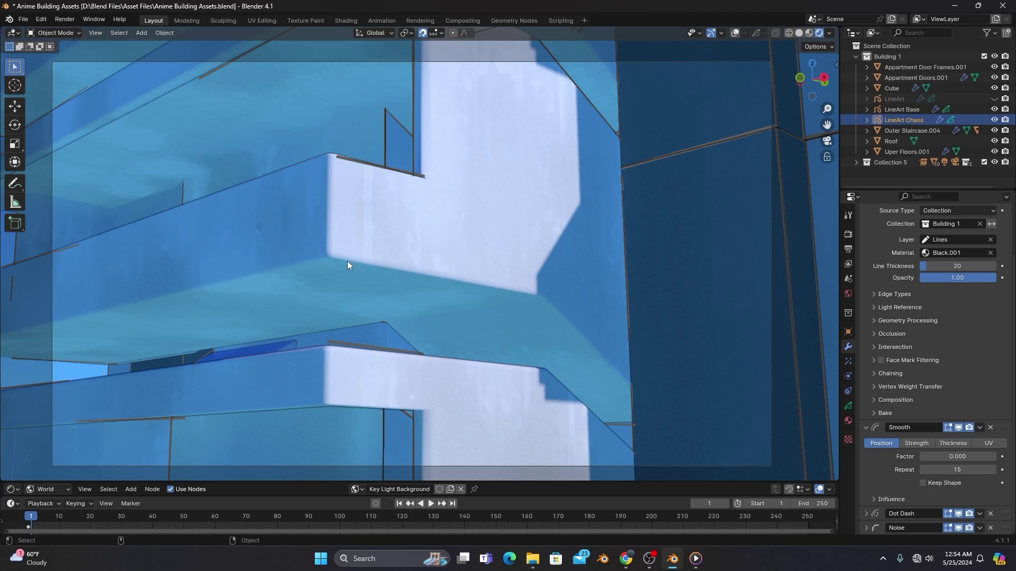
On Outer Staircase.004, mark the landing's outer edges as Freestyle edges, then return to Object Mode
click(333, 261)
key(Tab)
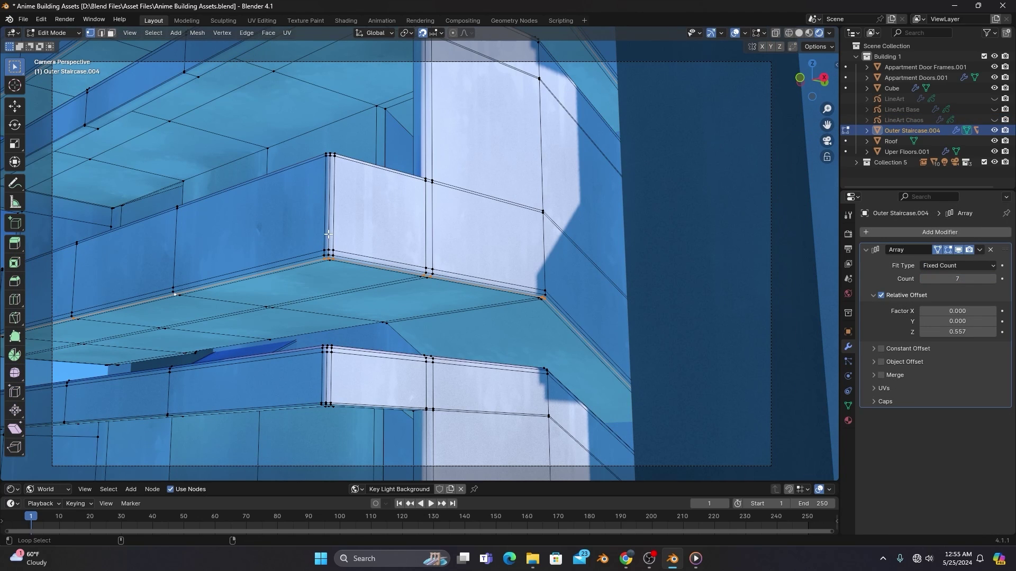
key(ctrl+e)
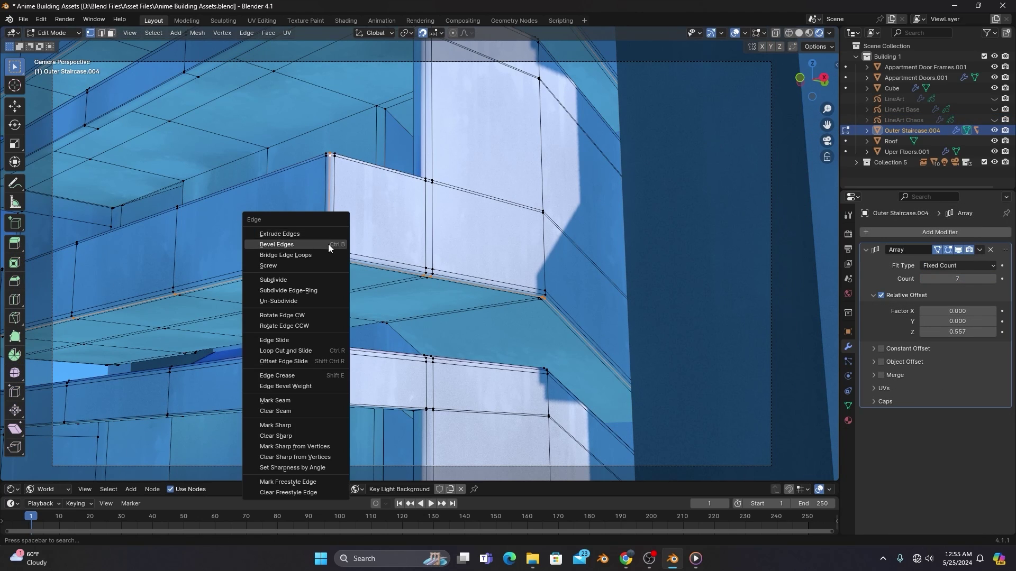
click(318, 482)
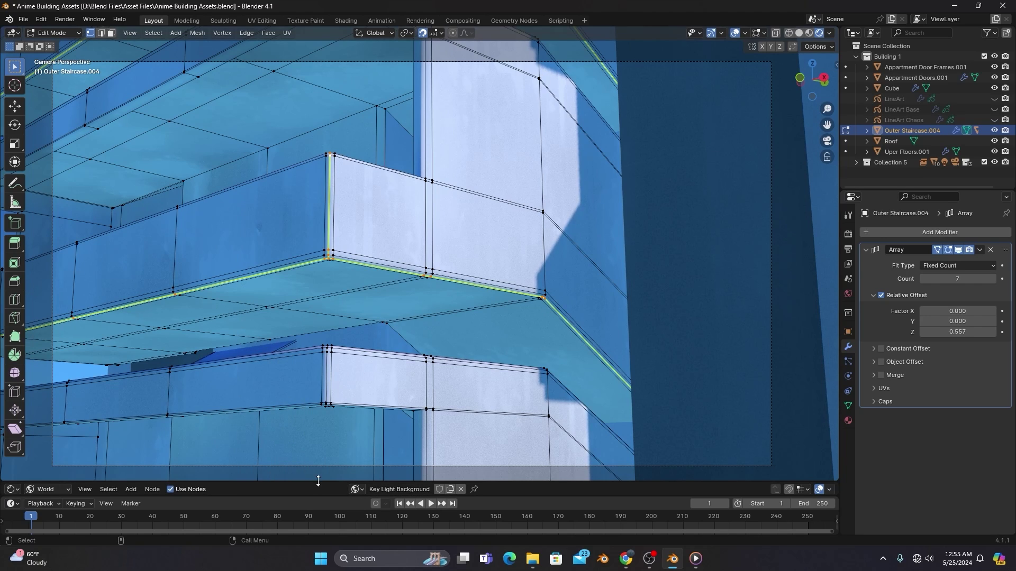
key(Tab)
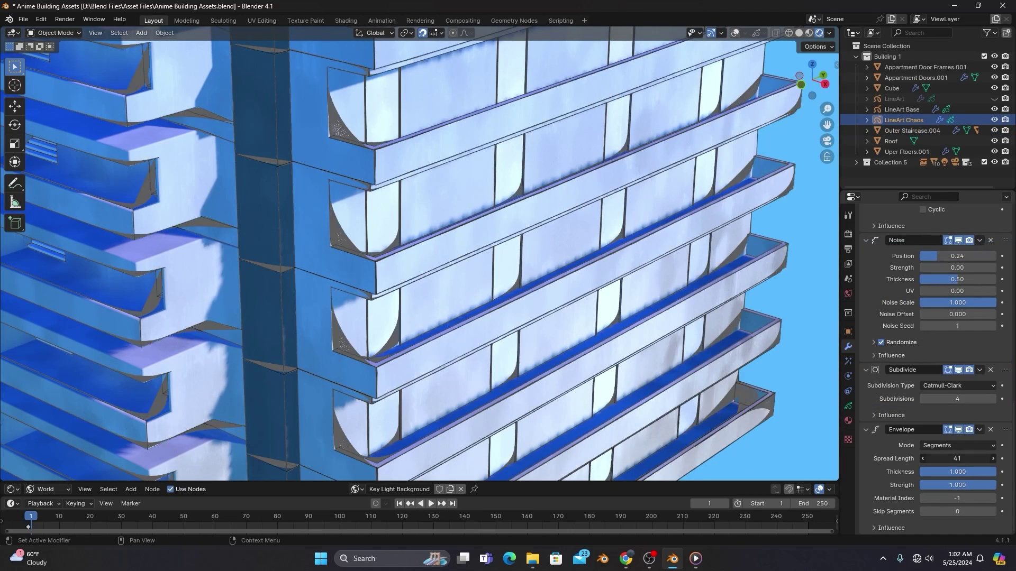
Scroll up to review the LineArt Chaos Noise, Subdivide and Envelope modifier stack
scroll(951, 456, up, 10)
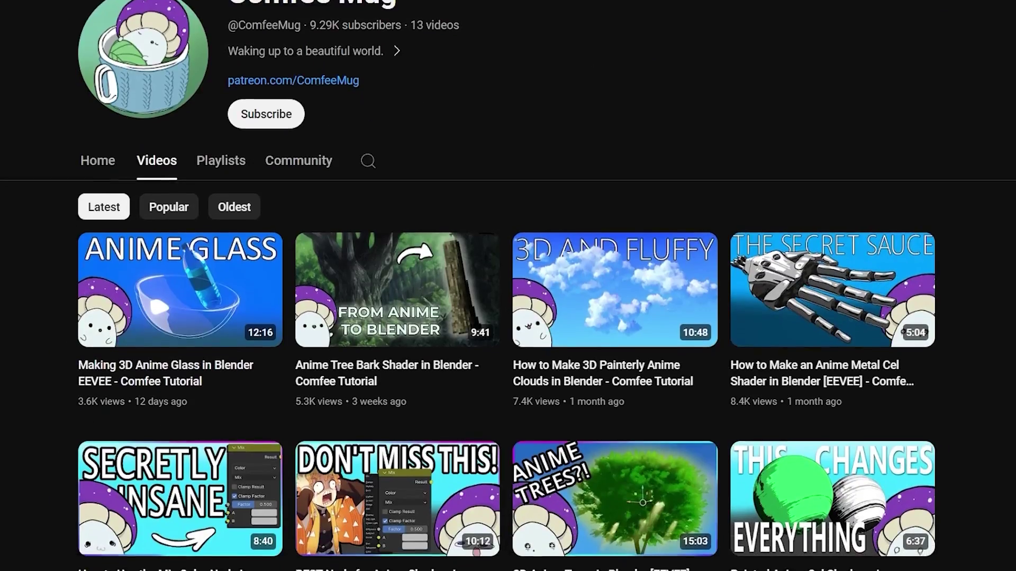
Open a video from the channel's beginners playlist
scroll(508, 296, down, 3)
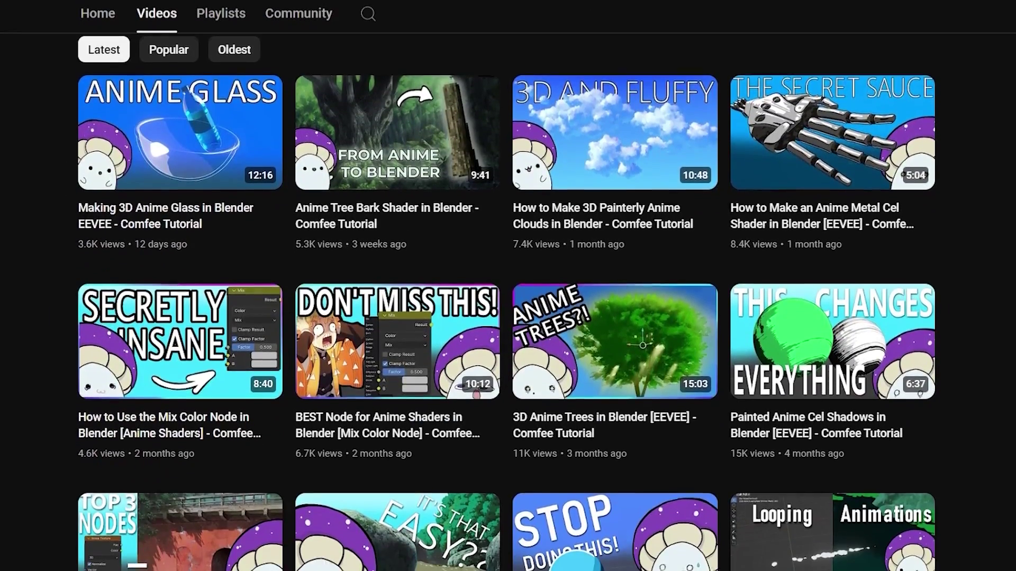
scroll(508, 296, down, 3)
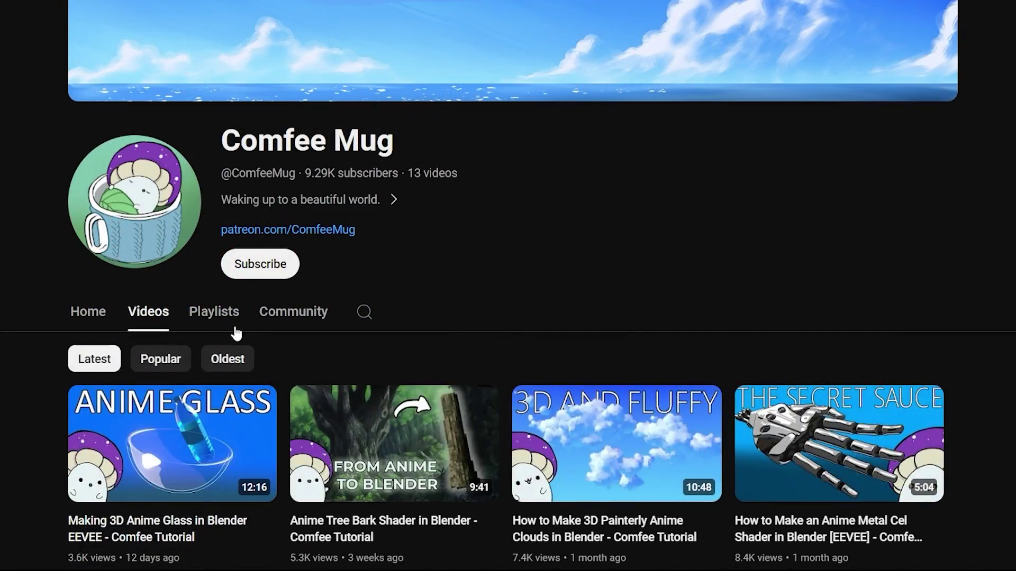
click(212, 318)
click(154, 444)
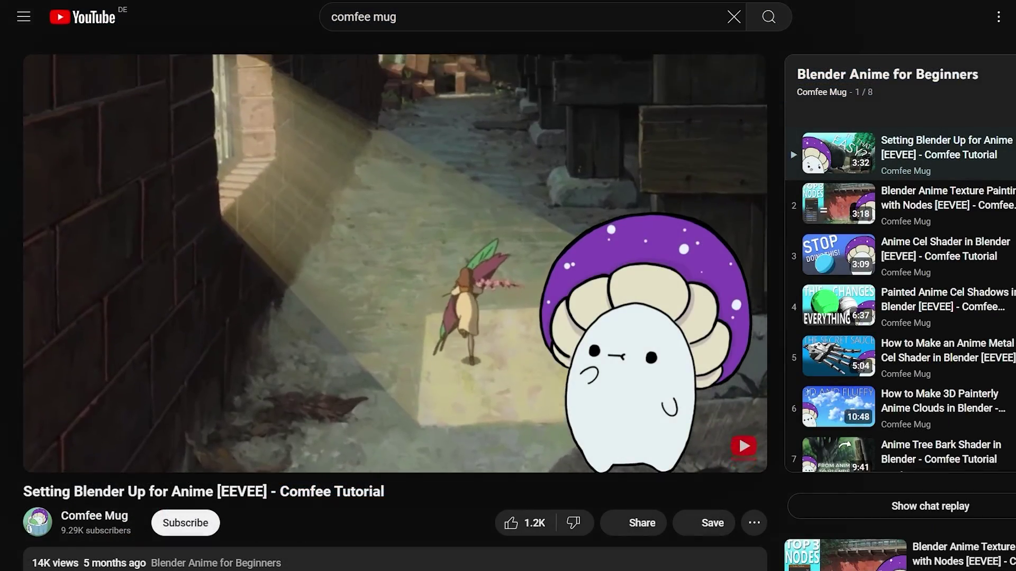
Like the cel shader video, subscribe, and write '! I'm making a cave for my anime project :D' as a comment
click(109, 317)
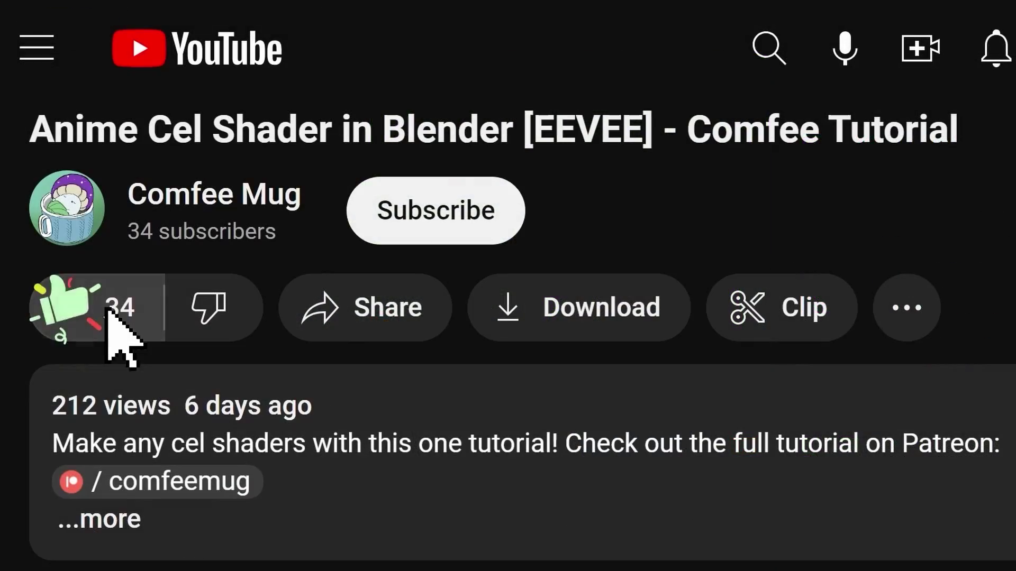
click(443, 212)
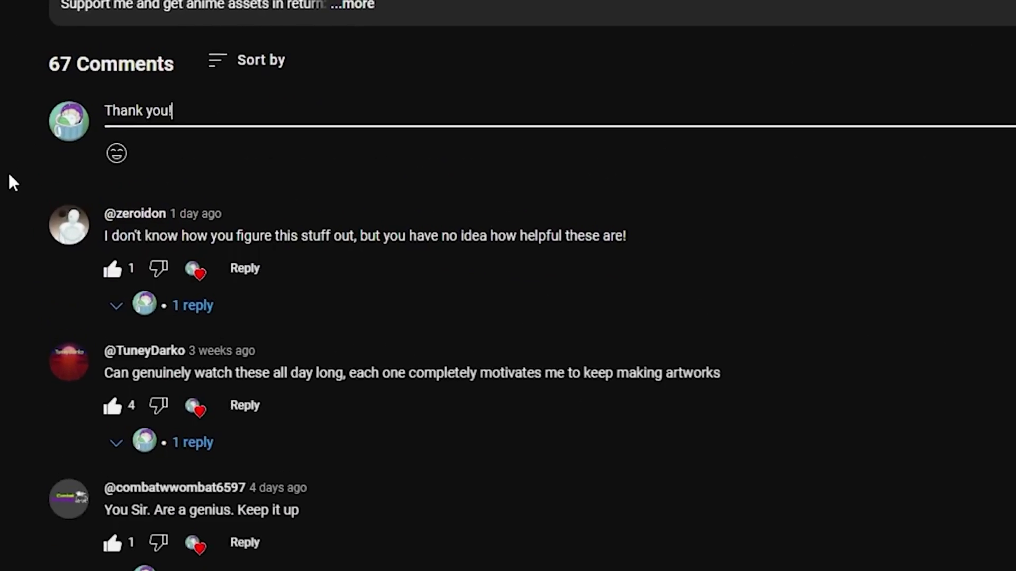
text(! I'm making a cave for my ani)
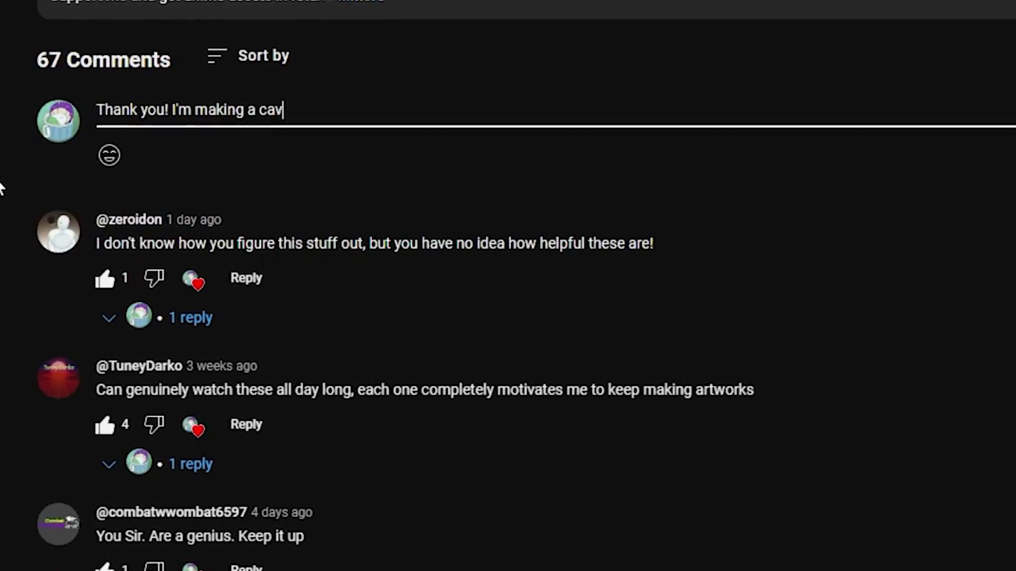
text(me project :D)
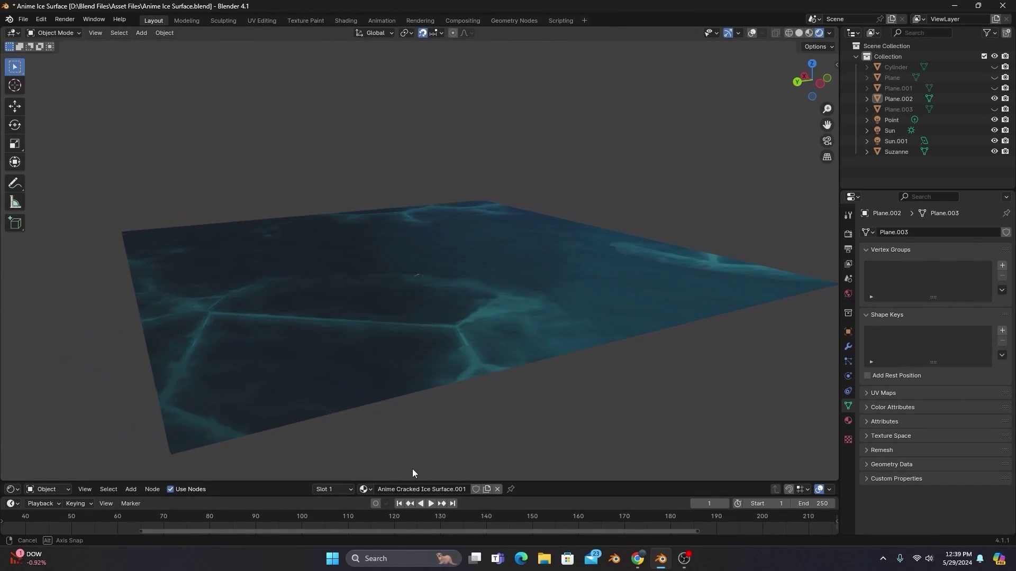
Orbit the viewport around the cracked ice plane
middle_drag(412, 469, 453, 469)
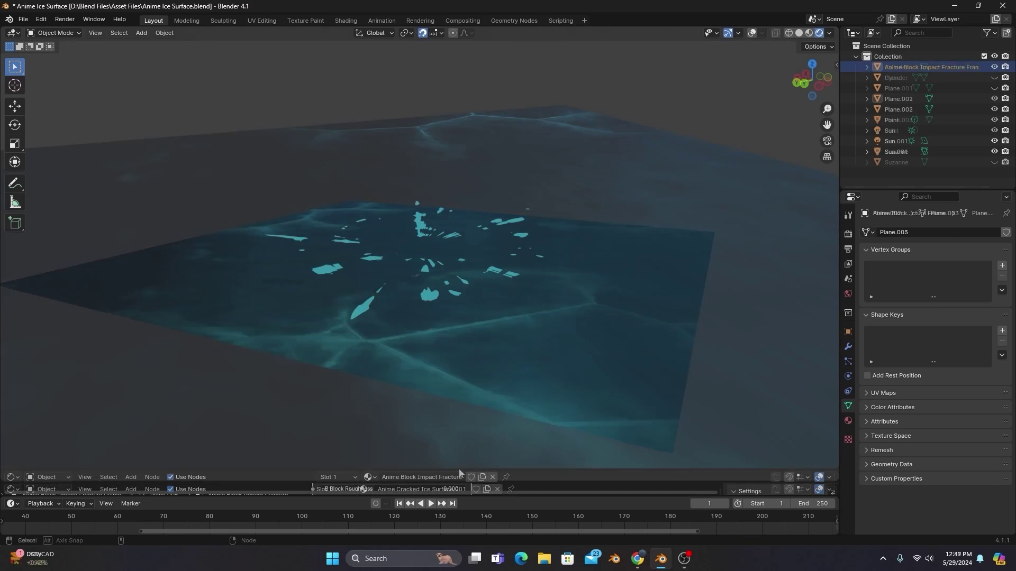